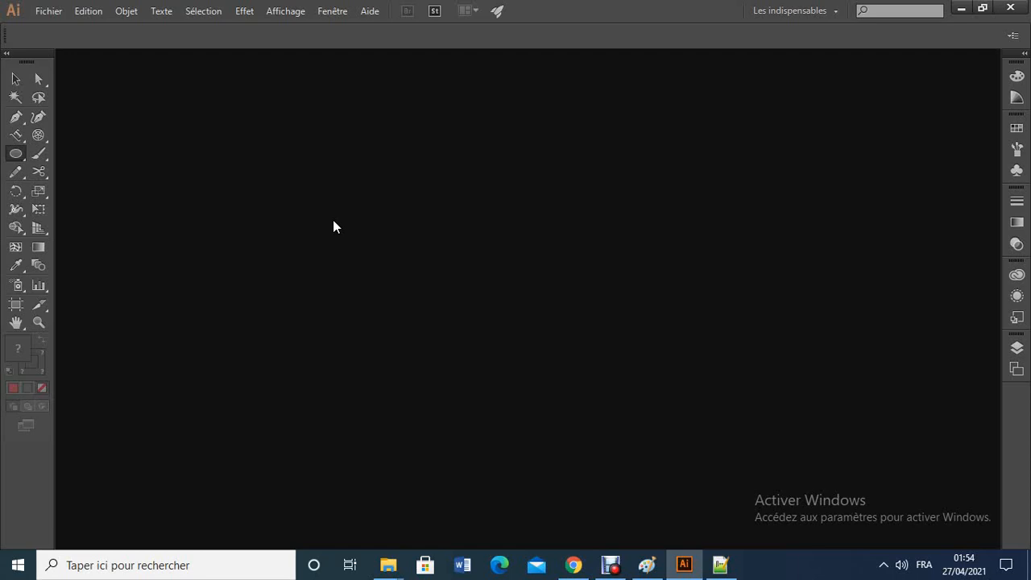
Create a new one-artboard document of 960 x 560 px in CMJN mode
left_click(50, 11)
left_click(76, 29)
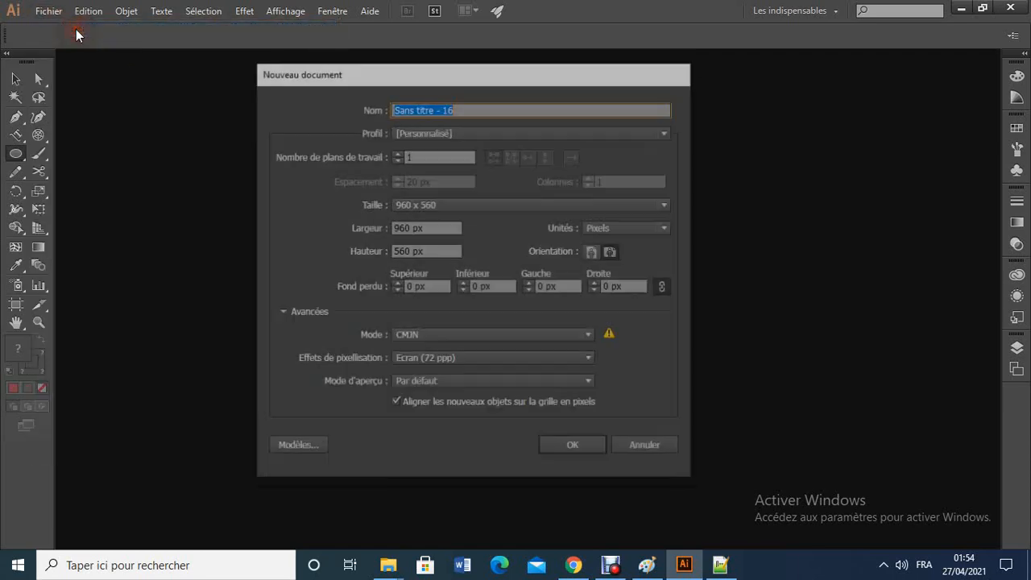
left_click(569, 448)
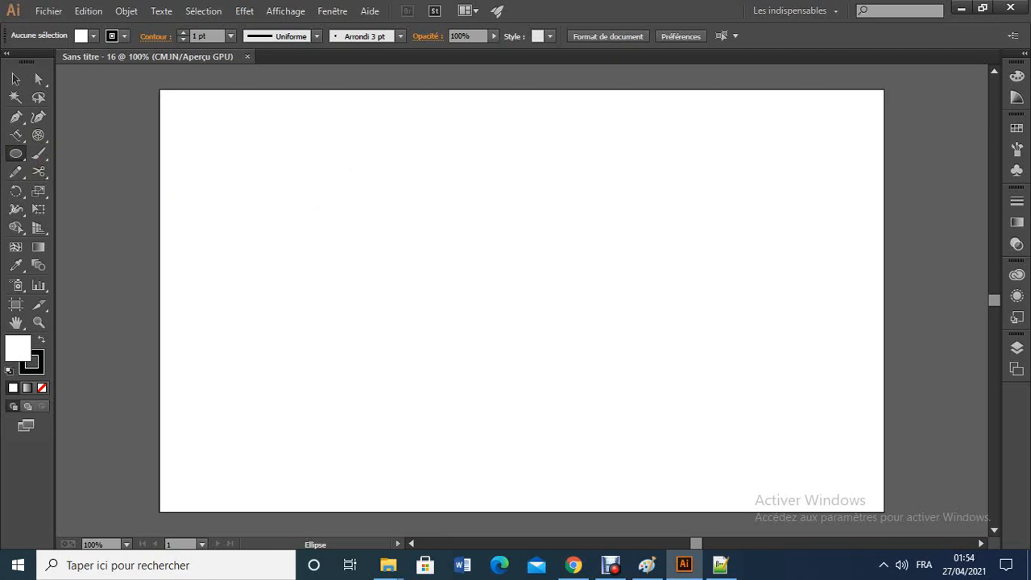
Draw a circle with the Ellipse tool in the upper-left part of the artboard and select it
left_click_drag(320, 186, 439, 311)
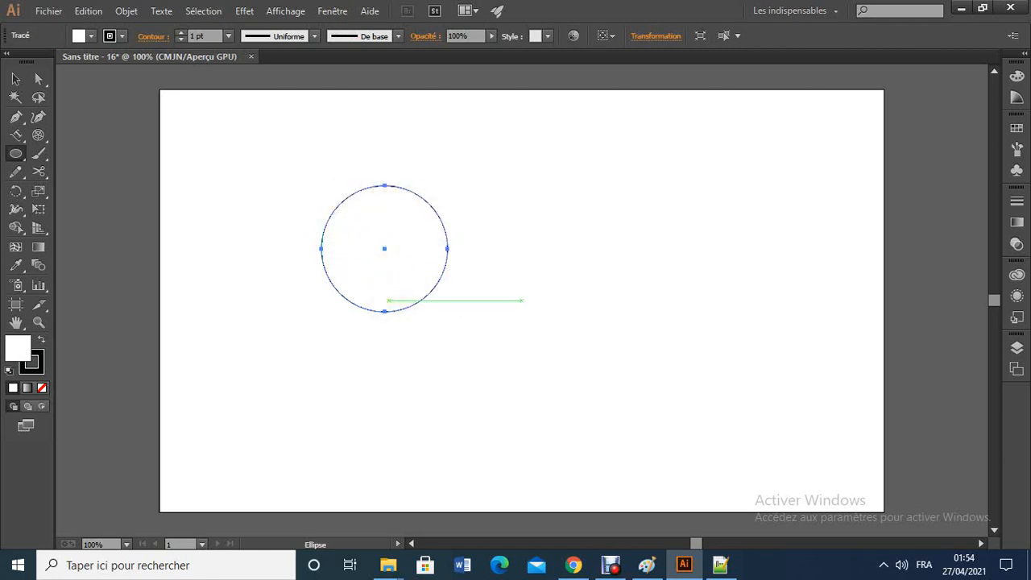
left_click(15, 78)
left_click(333, 201)
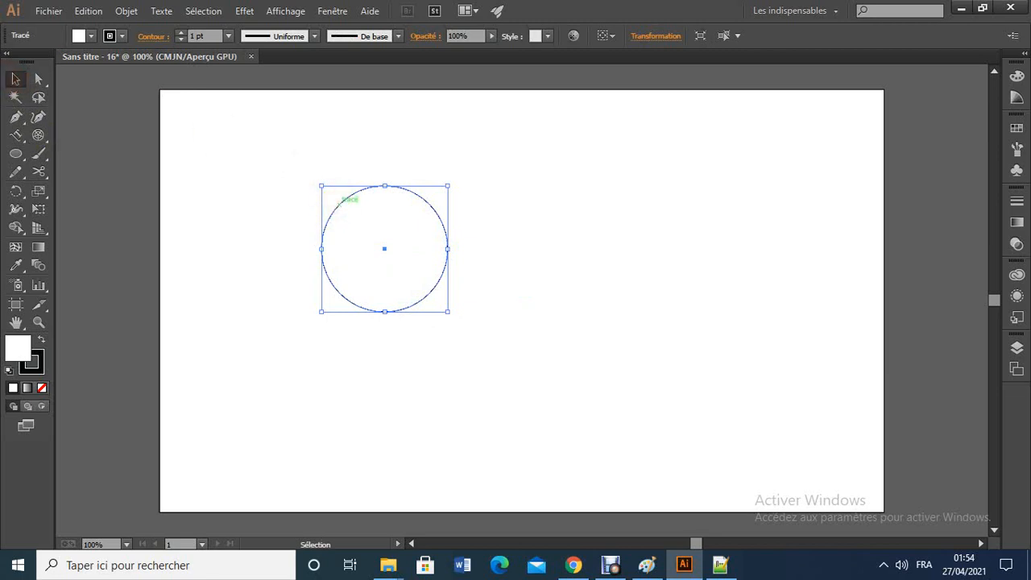
Set up a previewed 3D Révolution effect on the circle, revolving it around its right edge (bord droit)
left_click(246, 11)
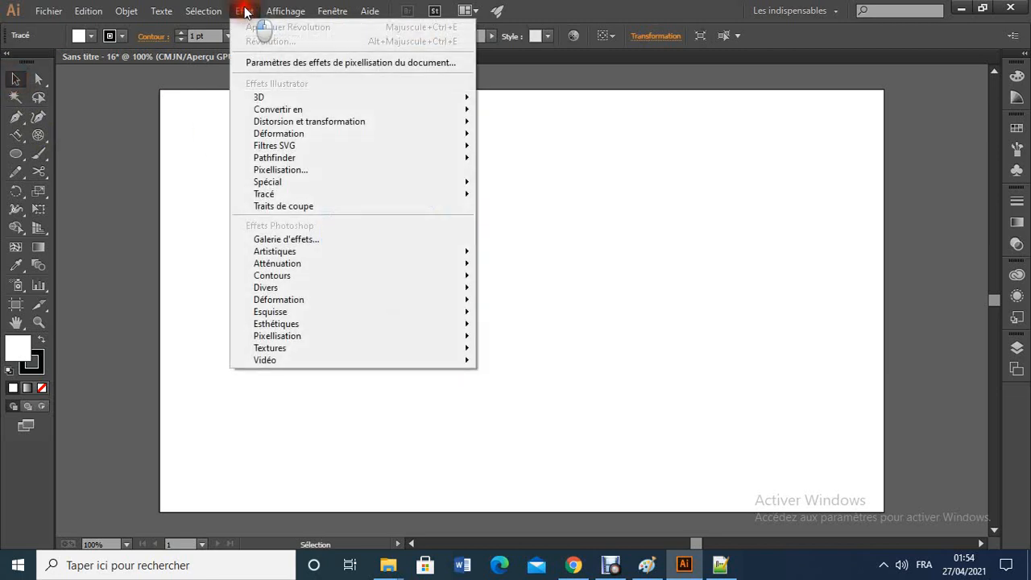
mouse_move(284, 98)
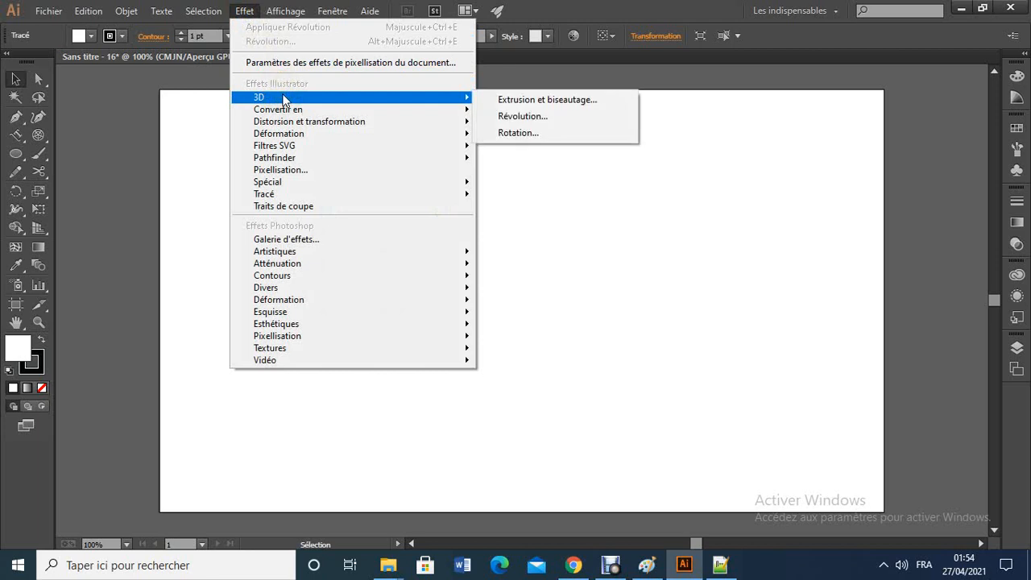
left_click(505, 116)
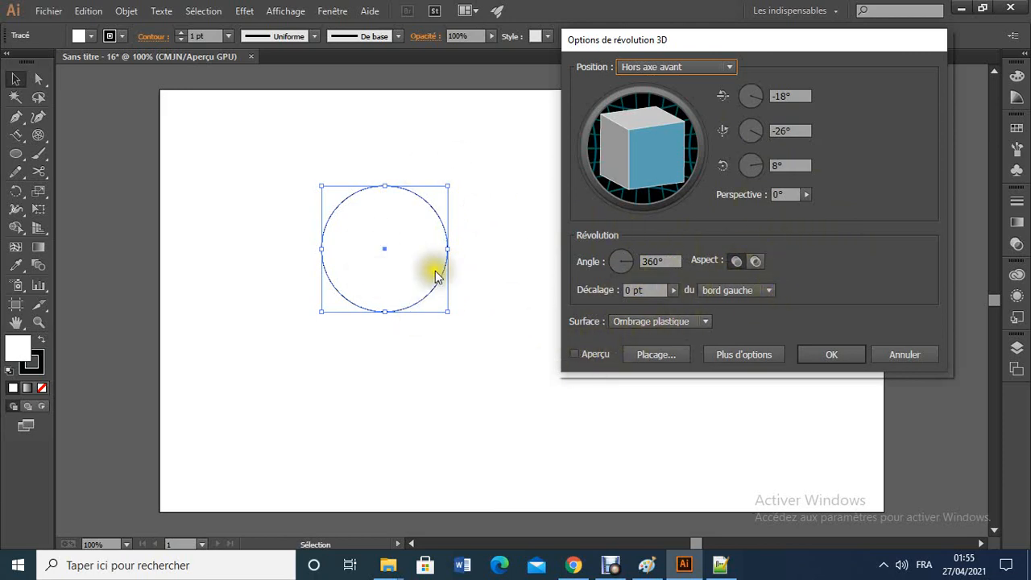
left_click(573, 354)
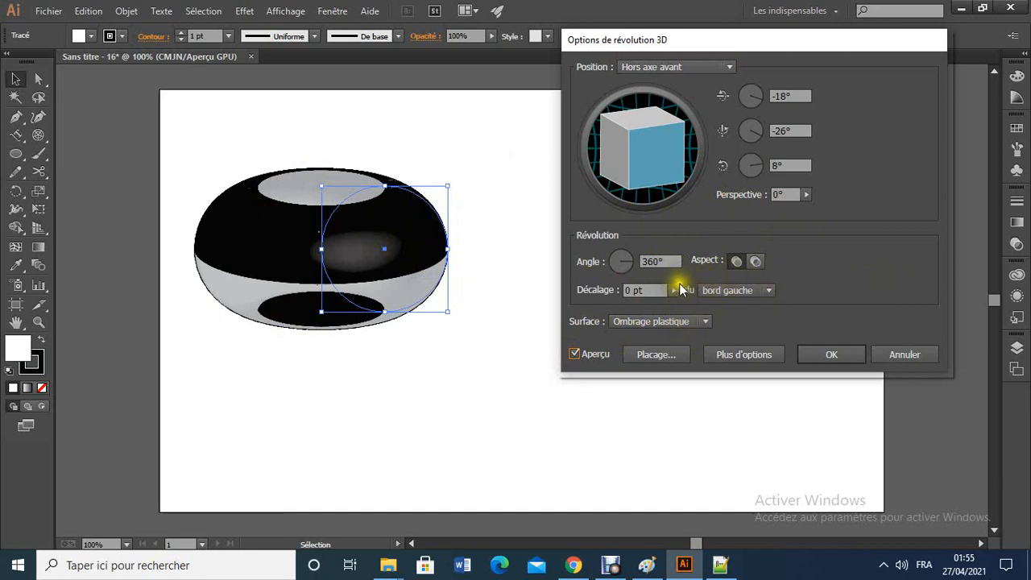
left_click(765, 290)
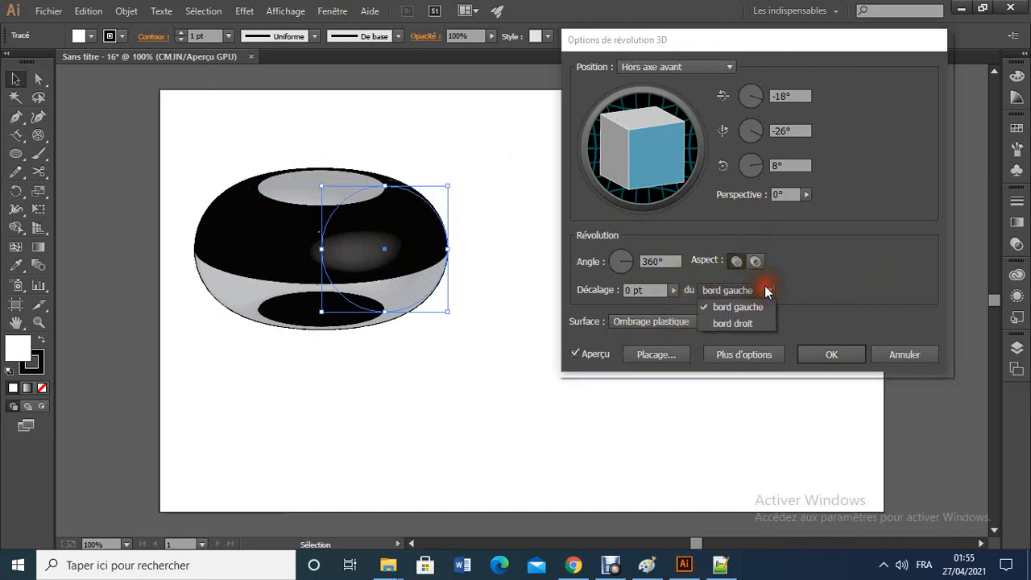
left_click(737, 323)
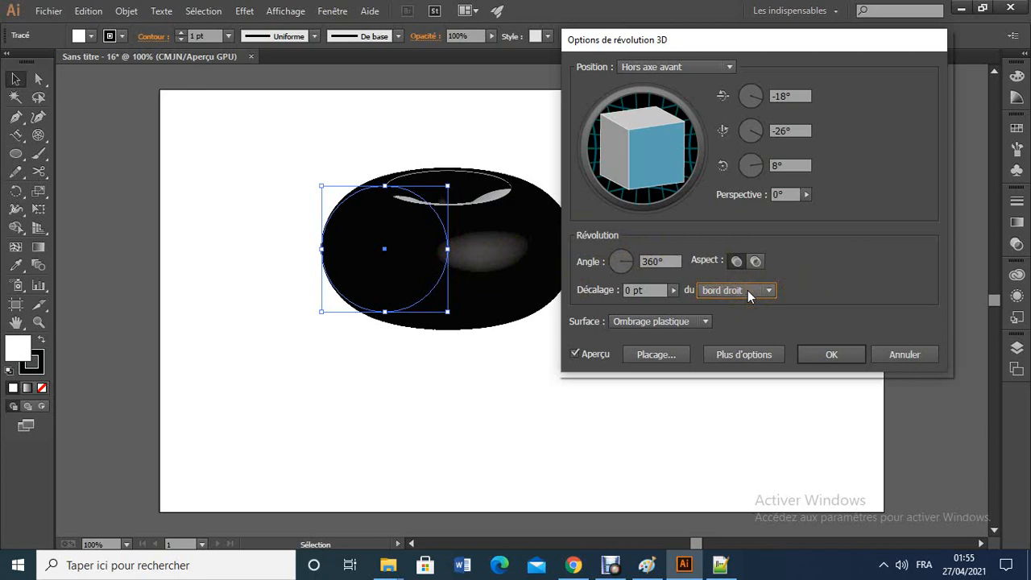
Try the surface styles Ombrage diffus, Sans ombrage and Structure filaire on the revolved circle, ending on Ombrage plastique
left_click(704, 322)
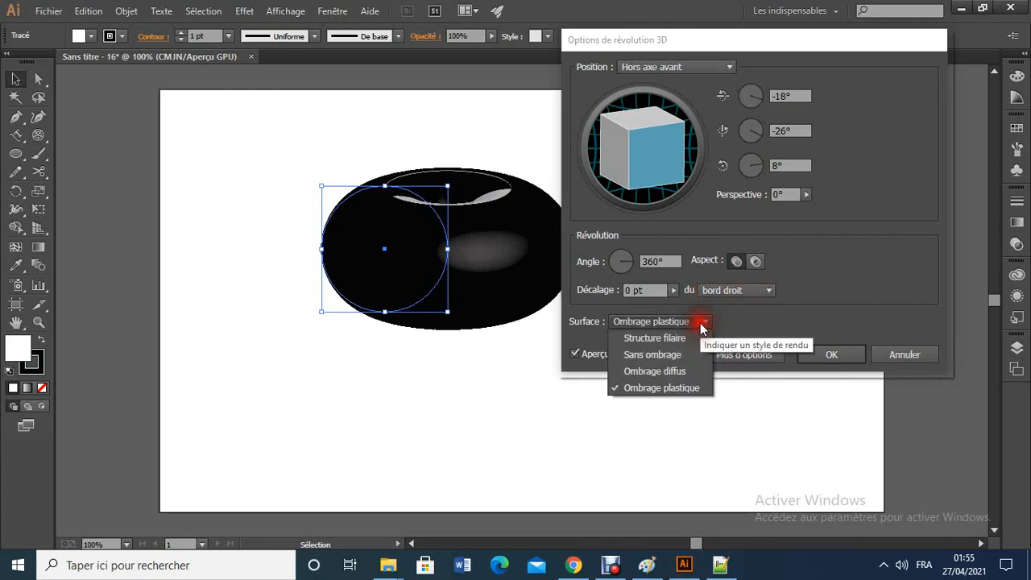
left_click(676, 369)
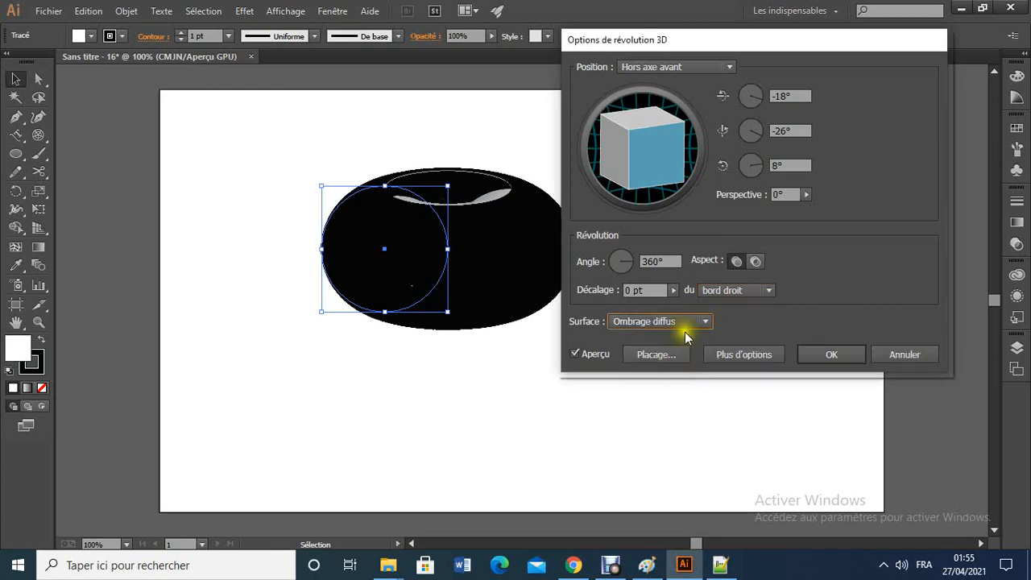
left_click(685, 322)
left_click(660, 355)
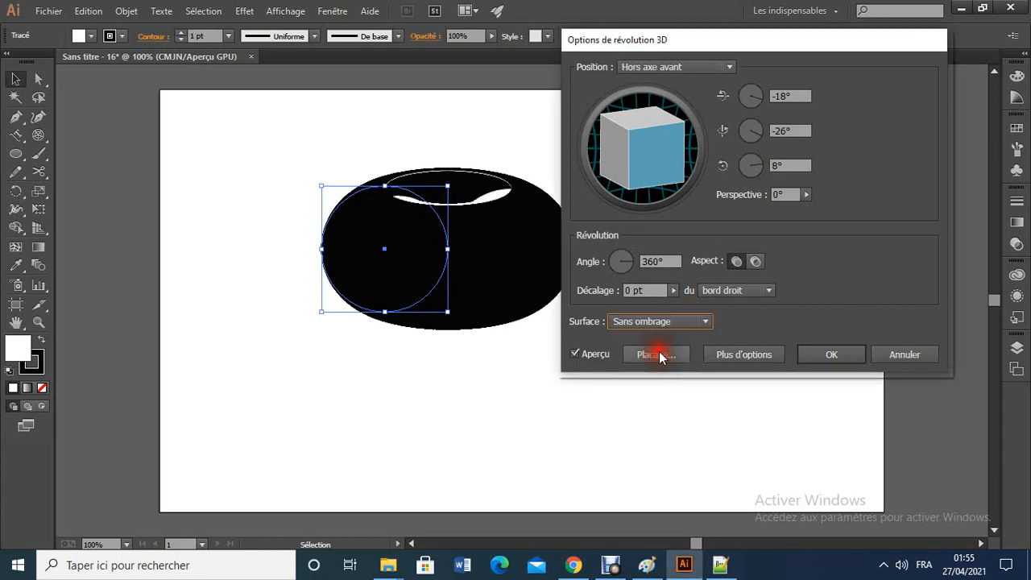
left_click(690, 323)
left_click(669, 338)
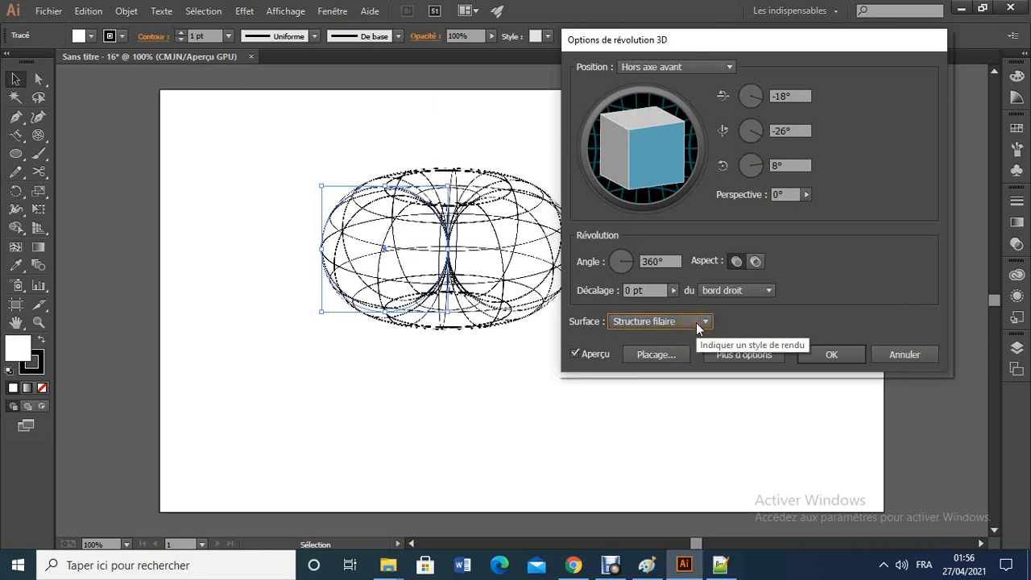
left_click(696, 322)
left_click(662, 387)
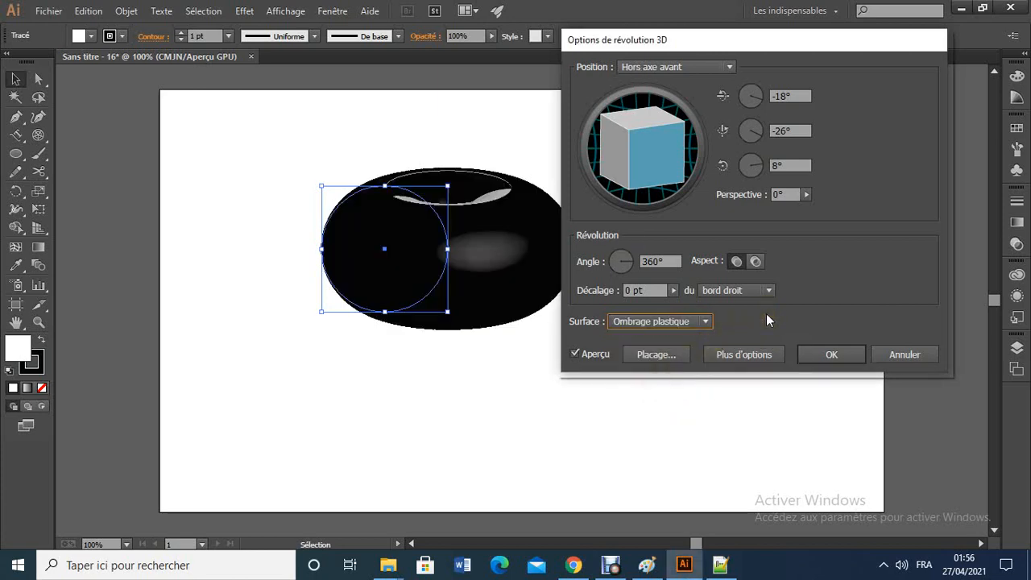
Expand the revolve options and try the shading colour Sans, followed by a Personnalisée blue, 1F85EA
left_click(721, 351)
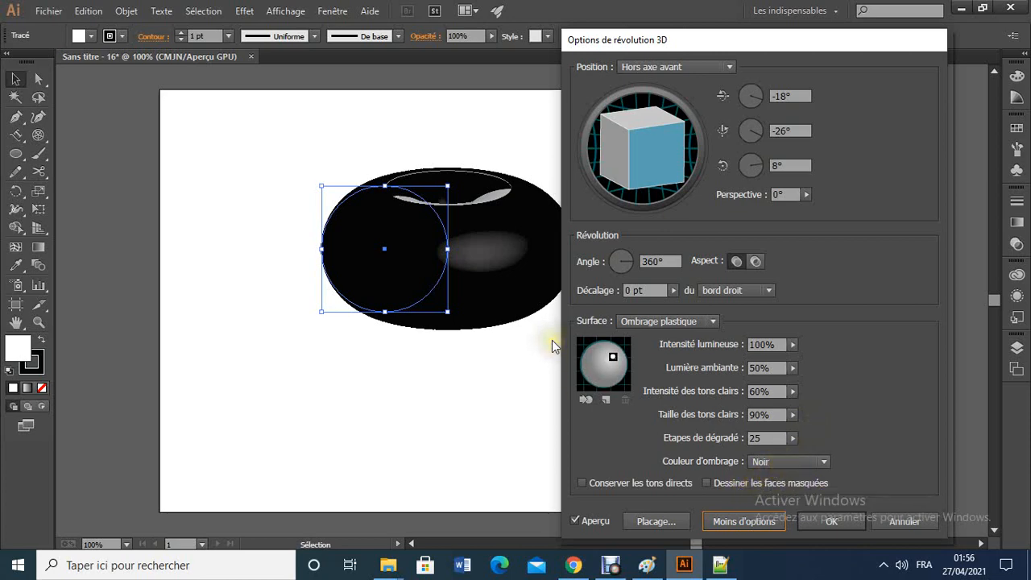
left_click(826, 461)
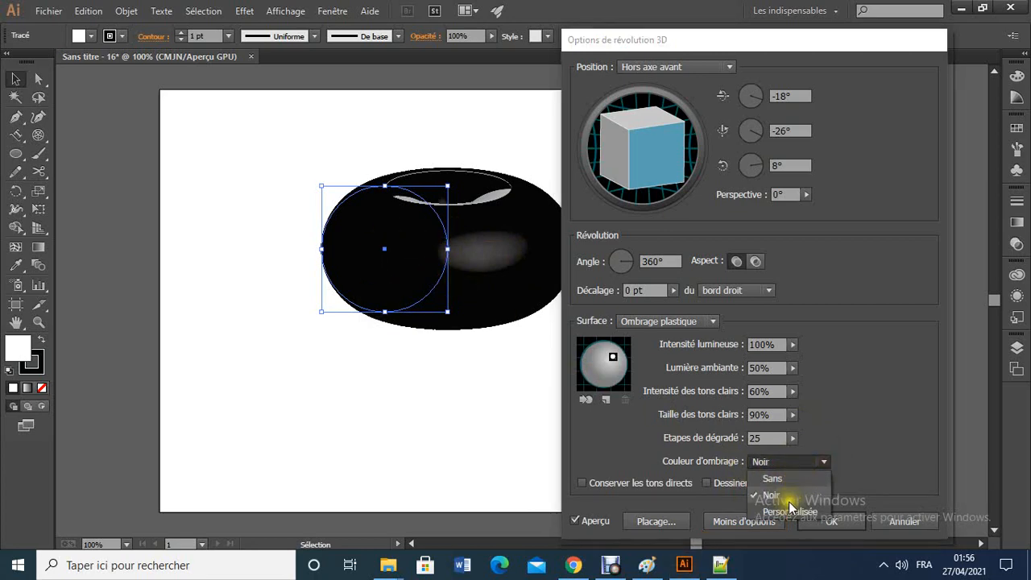
left_click(773, 478)
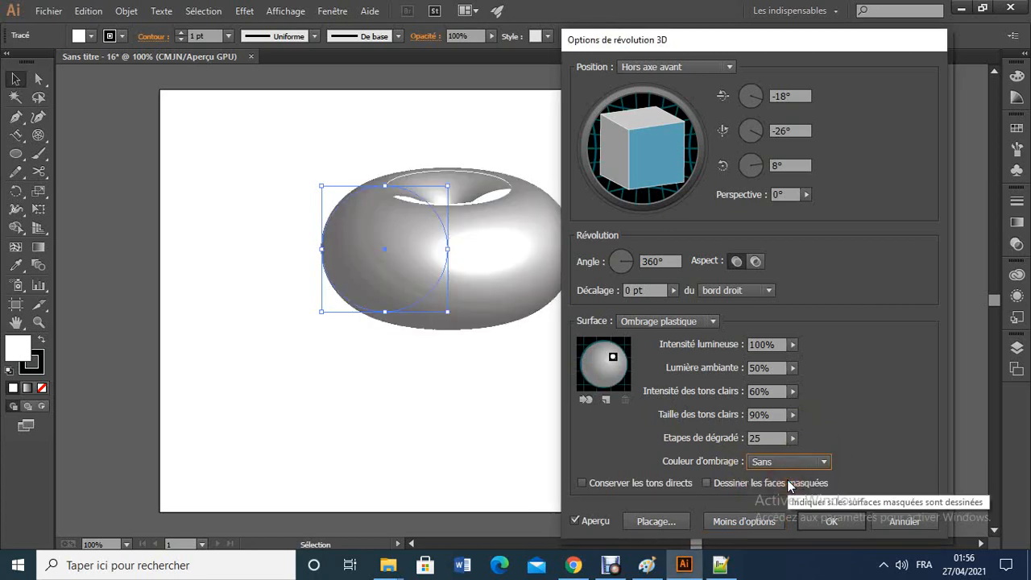
left_click(822, 463)
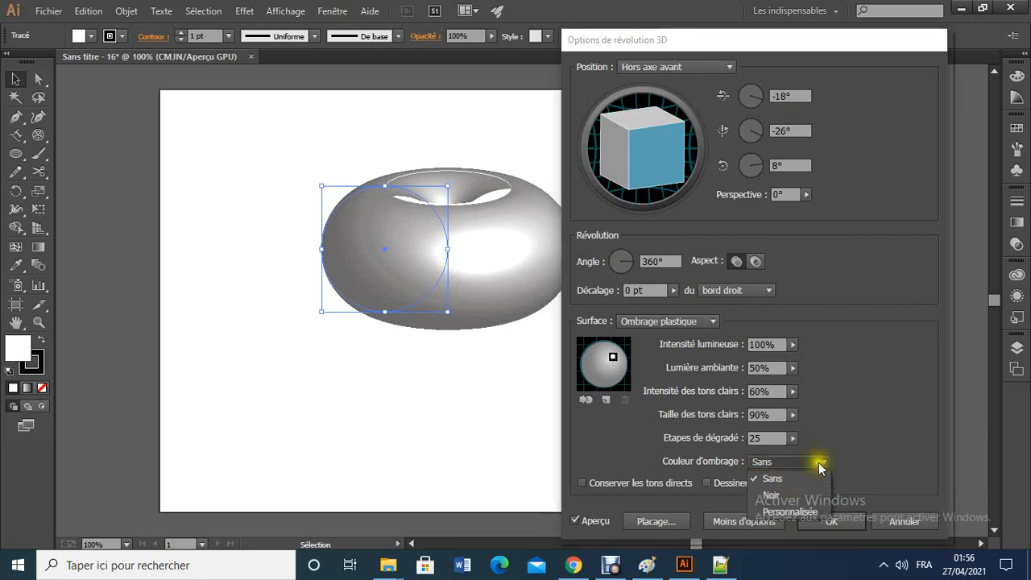
left_click(793, 513)
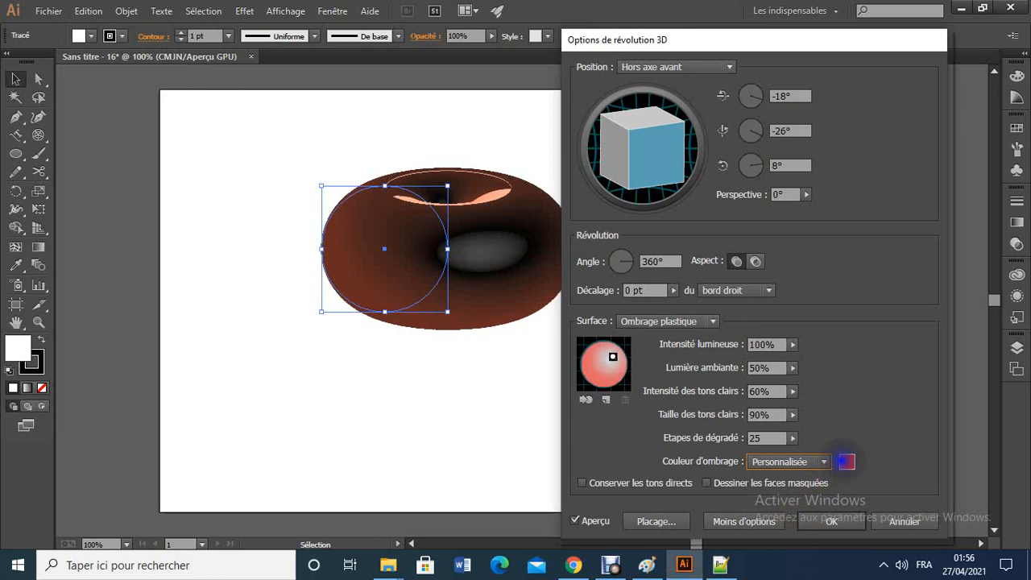
left_click(846, 462)
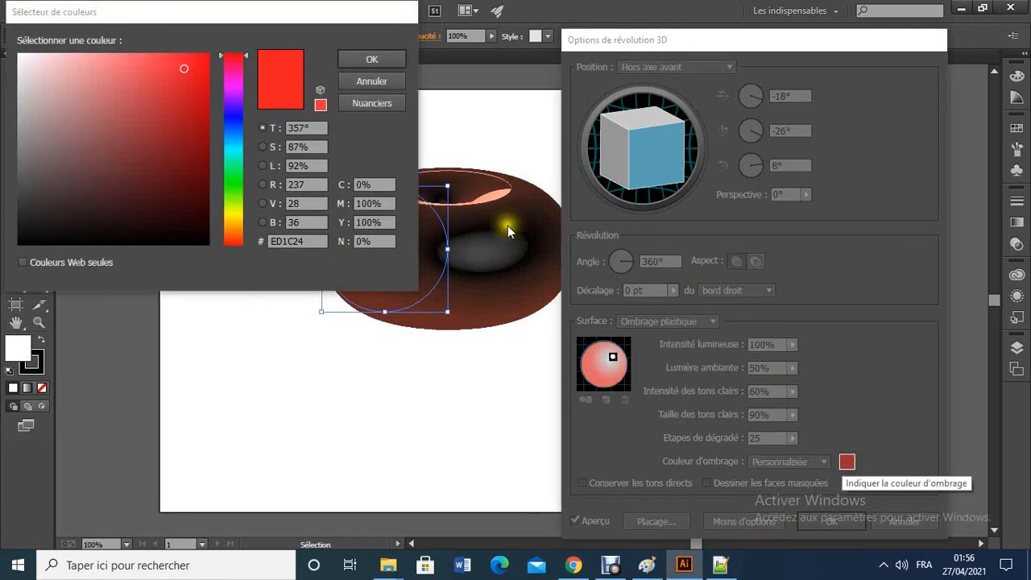
left_click(226, 132)
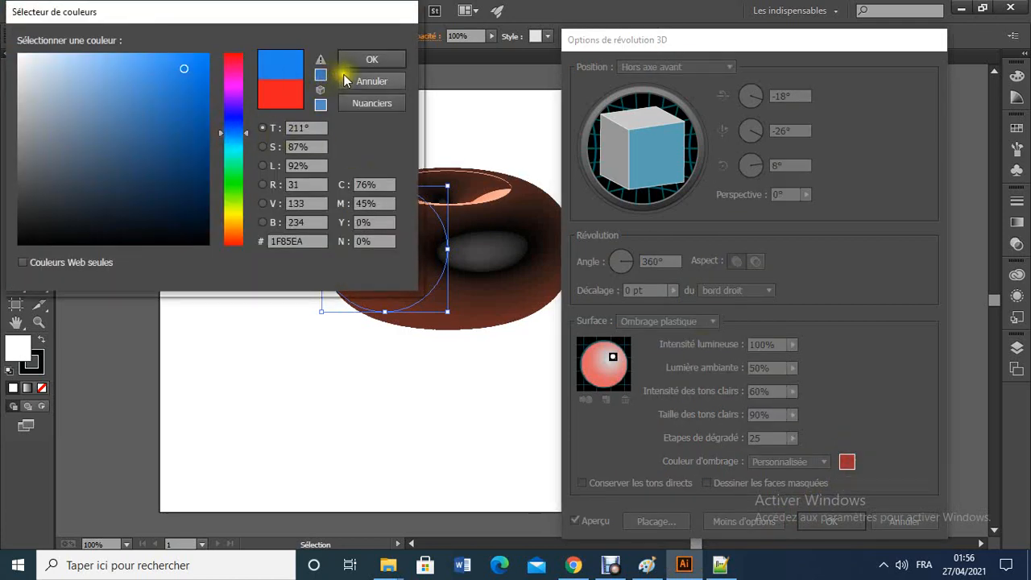
left_click(370, 63)
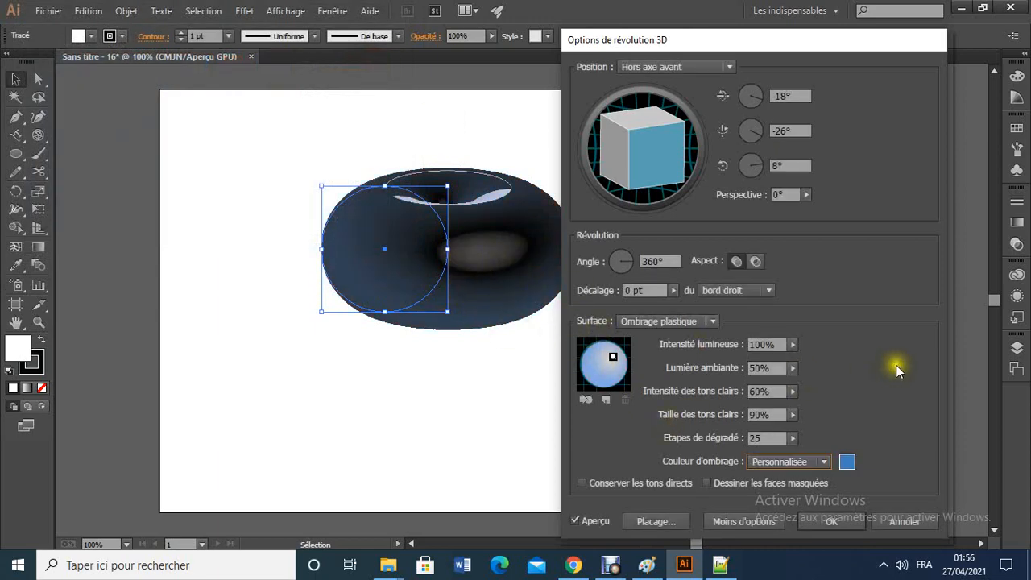
Cancel the revolve effect and delete the circle from the artboard
left_click(901, 521)
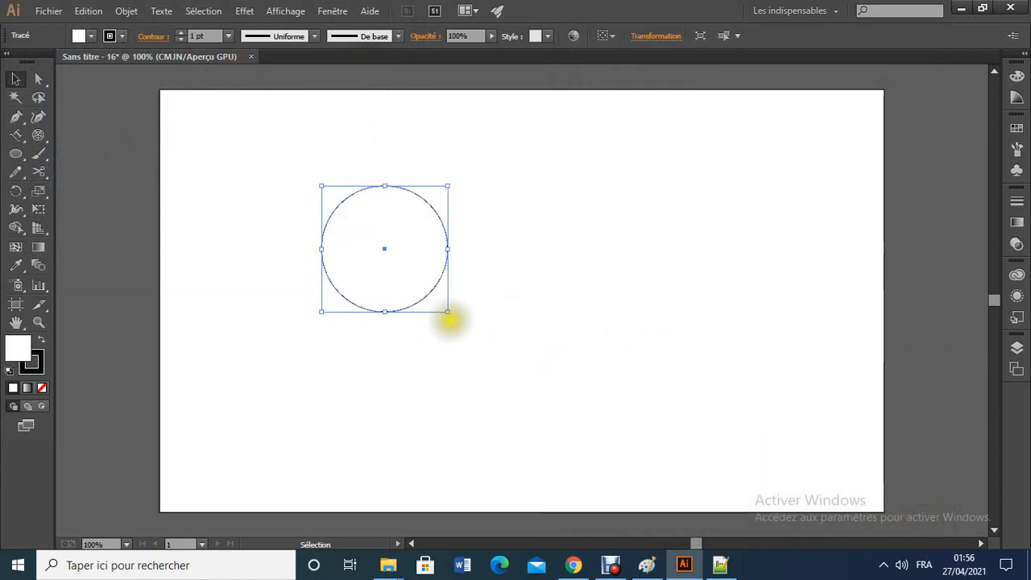
key("Delete")
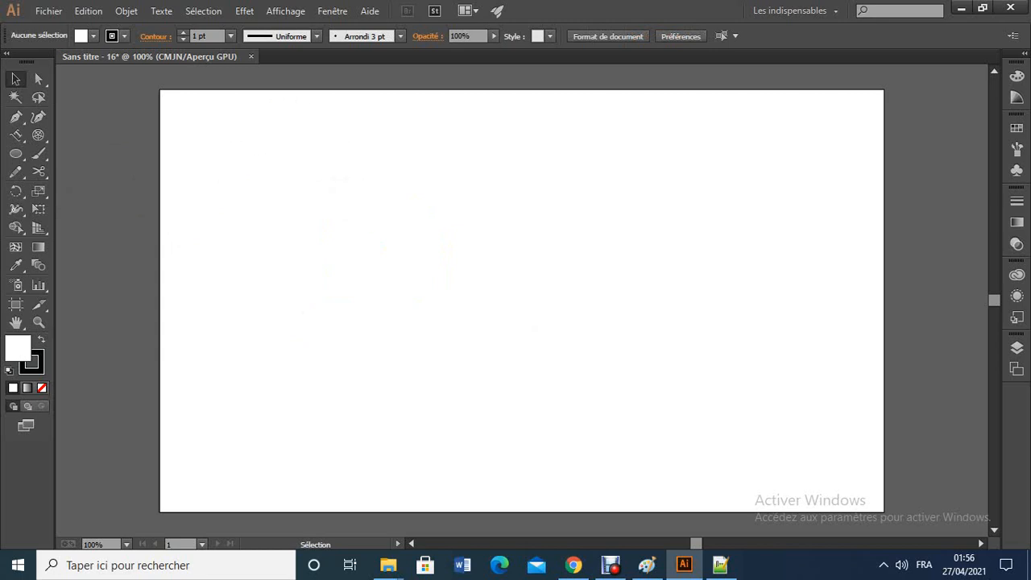
Open the image fanta.png from the Tuto illustrator folder and deselect it
left_click(44, 18)
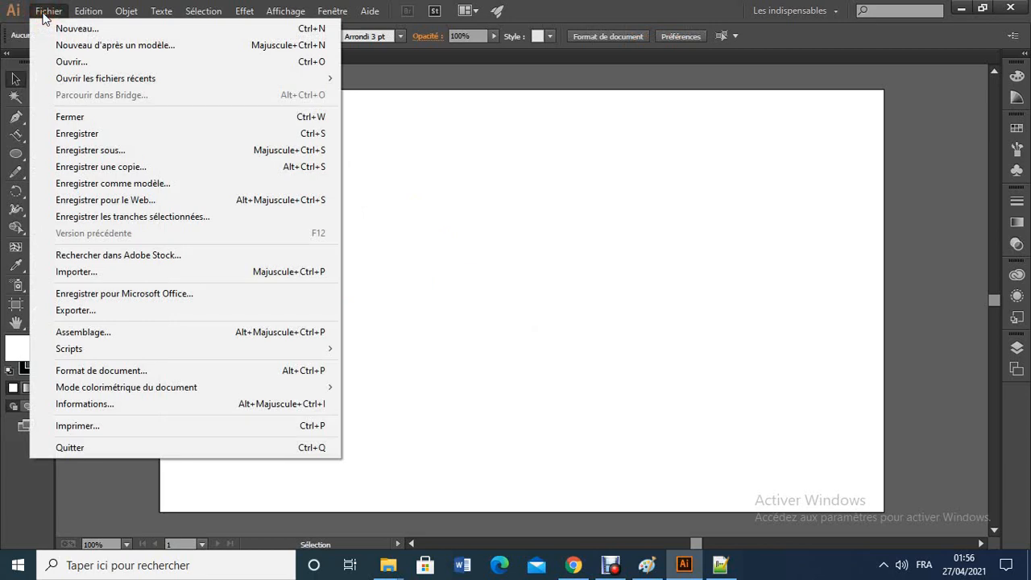
left_click(78, 60)
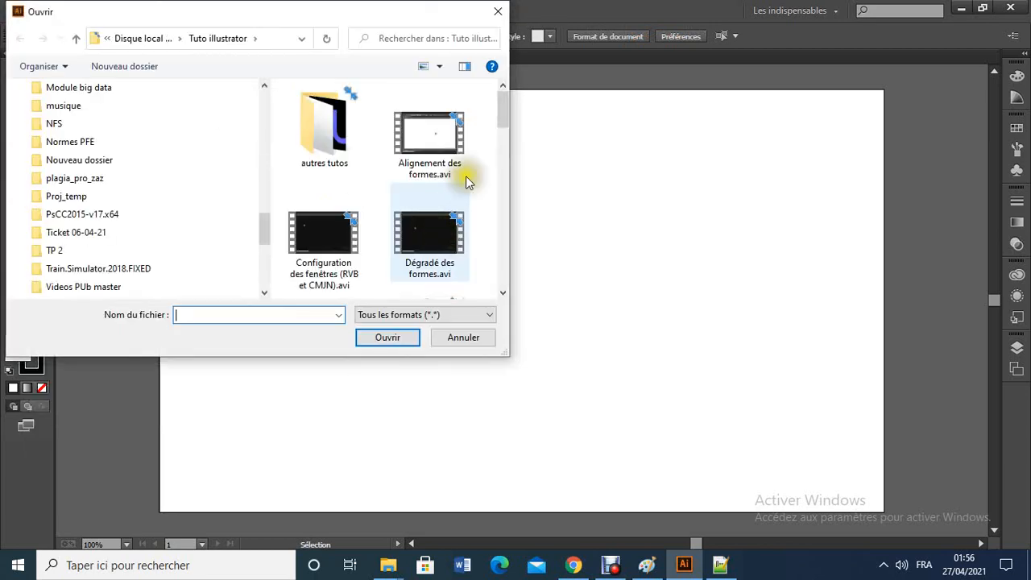
left_click_drag(502, 104, 495, 142)
left_click(427, 129)
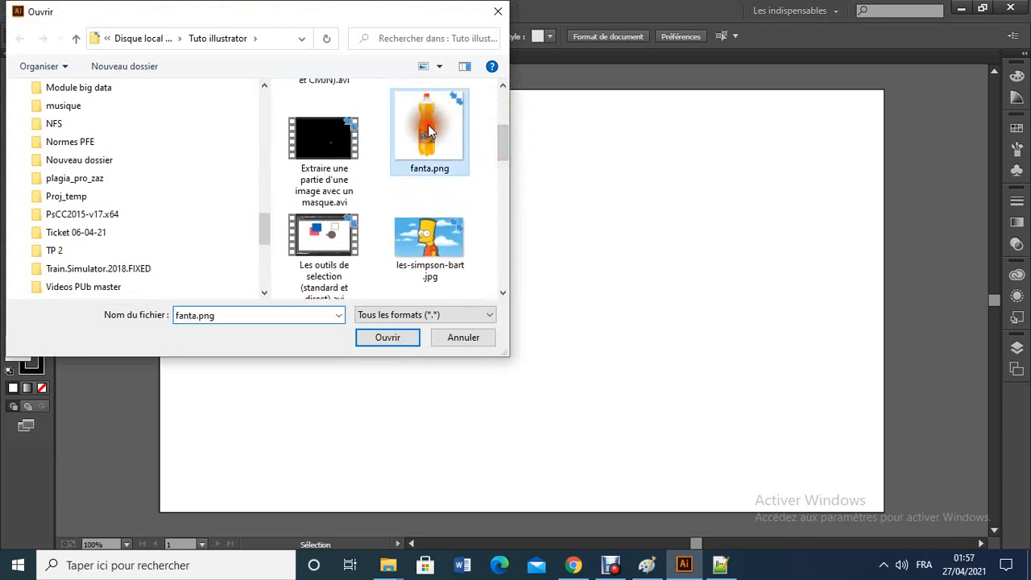
left_click(398, 341)
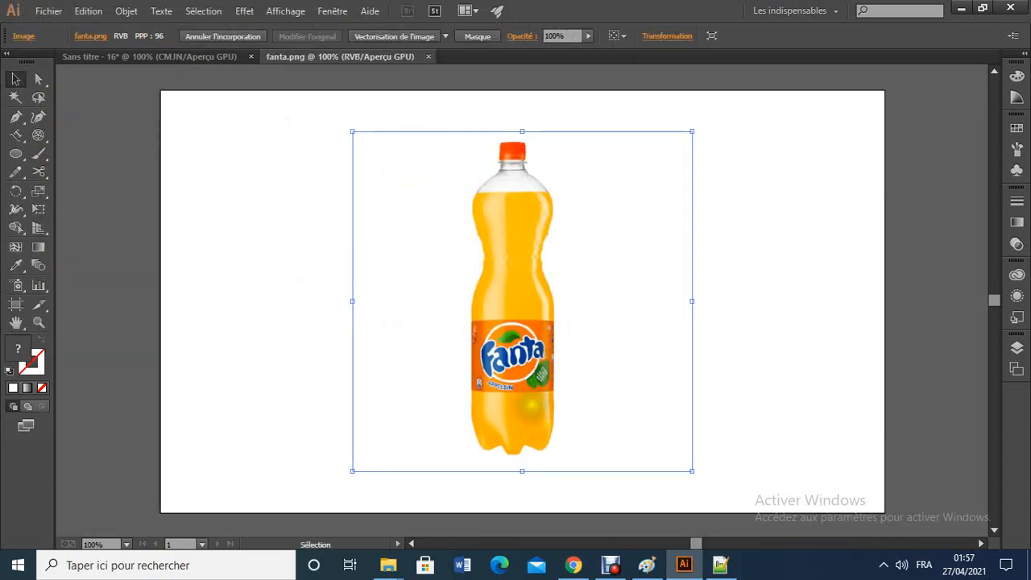
left_click(644, 485)
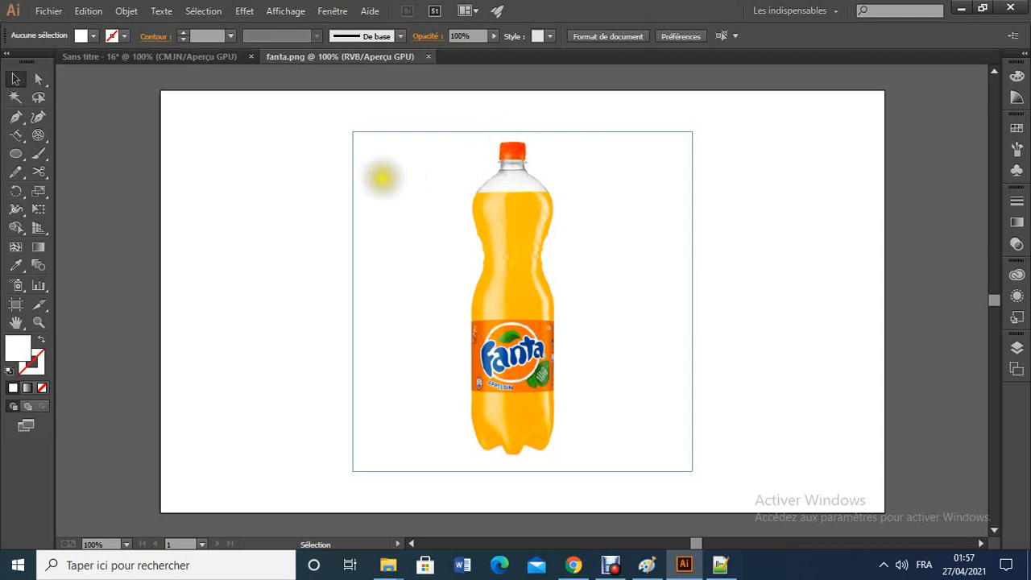
left_click(242, 192)
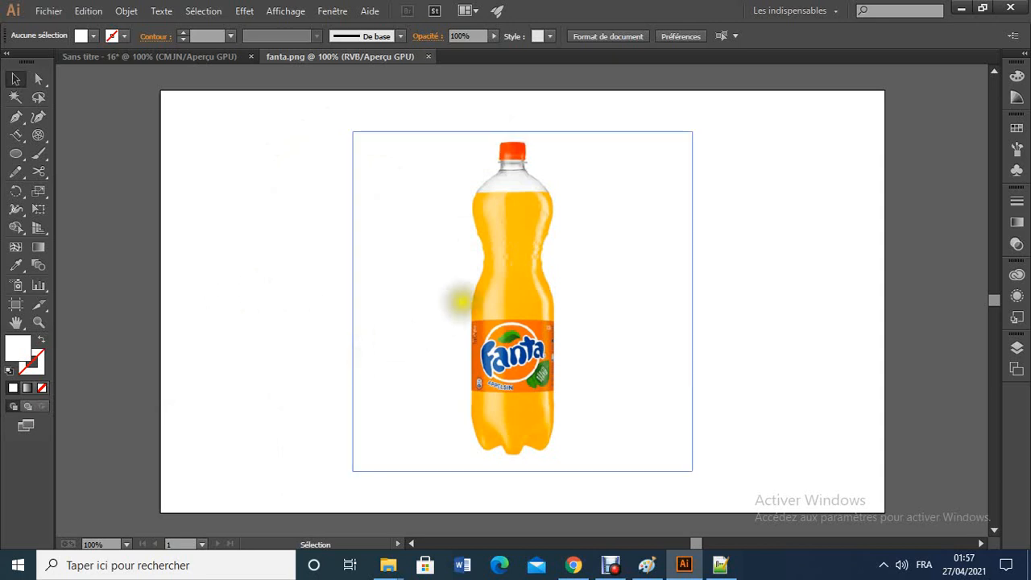
Trace the left half of the Fanta bottle's outline with the Pen tool, from the base centre up to the cap centre
left_click(16, 117)
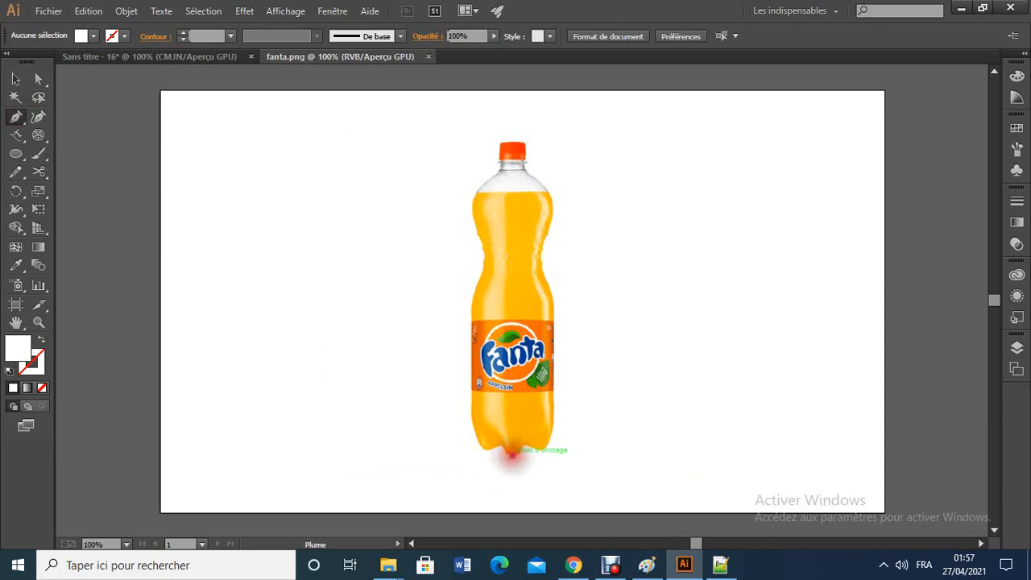
mouse_move(511, 459)
left_mouse_down()
mouse_move(493, 456)
mouse_move(509, 454)
left_mouse_up()
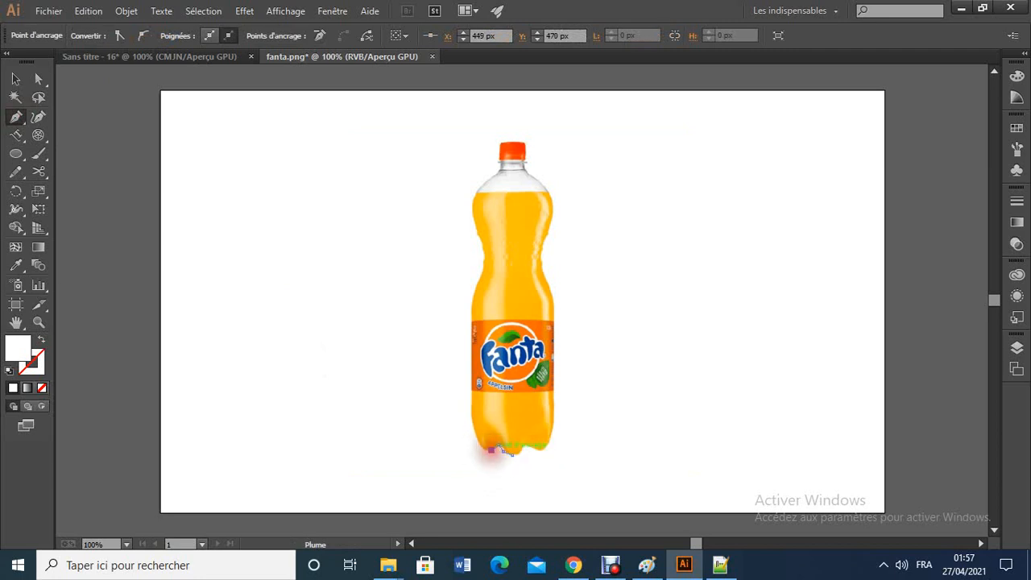
left_click(487, 451)
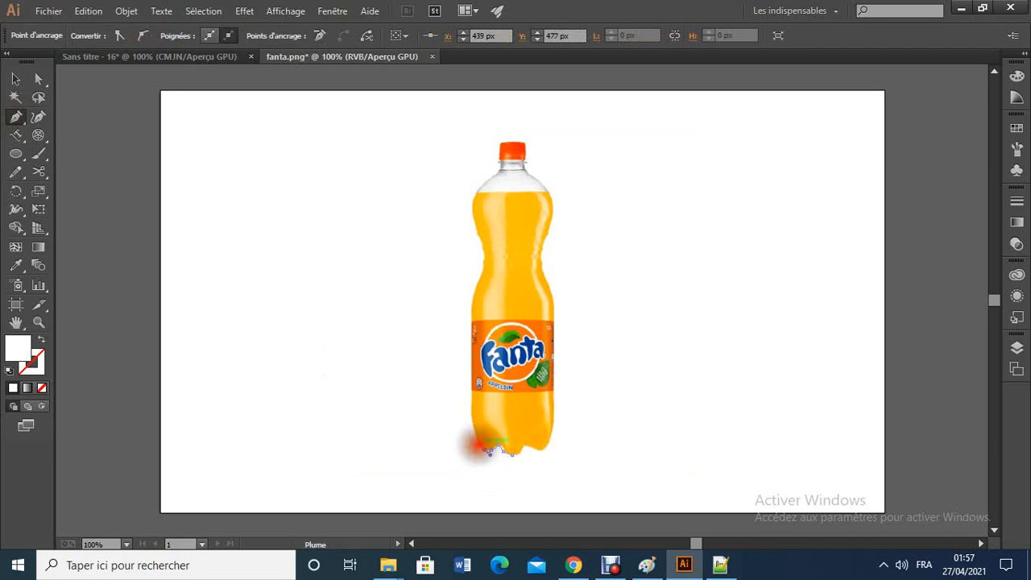
left_click_drag(480, 452, 468, 376)
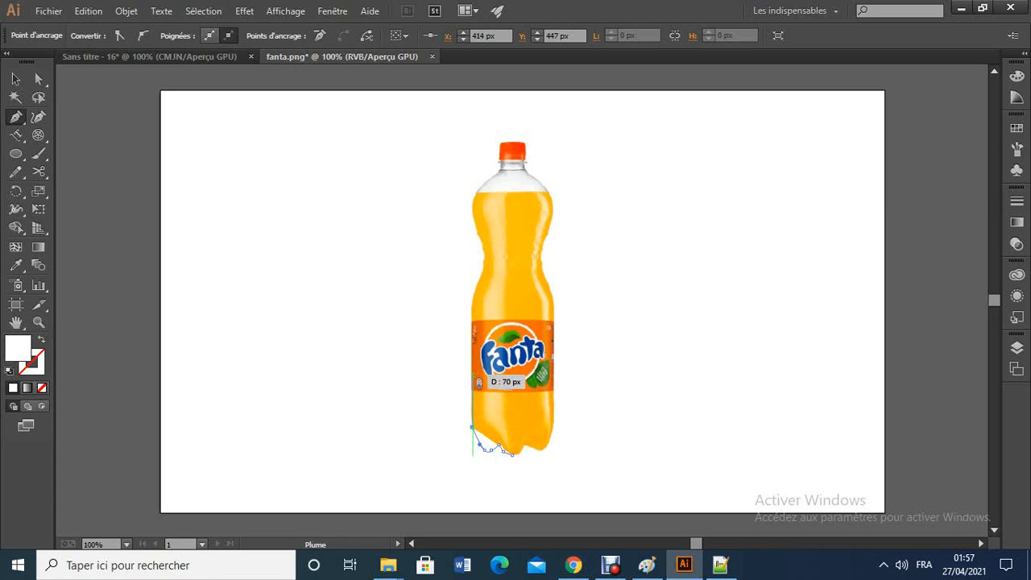
left_click_drag(472, 372, 460, 368)
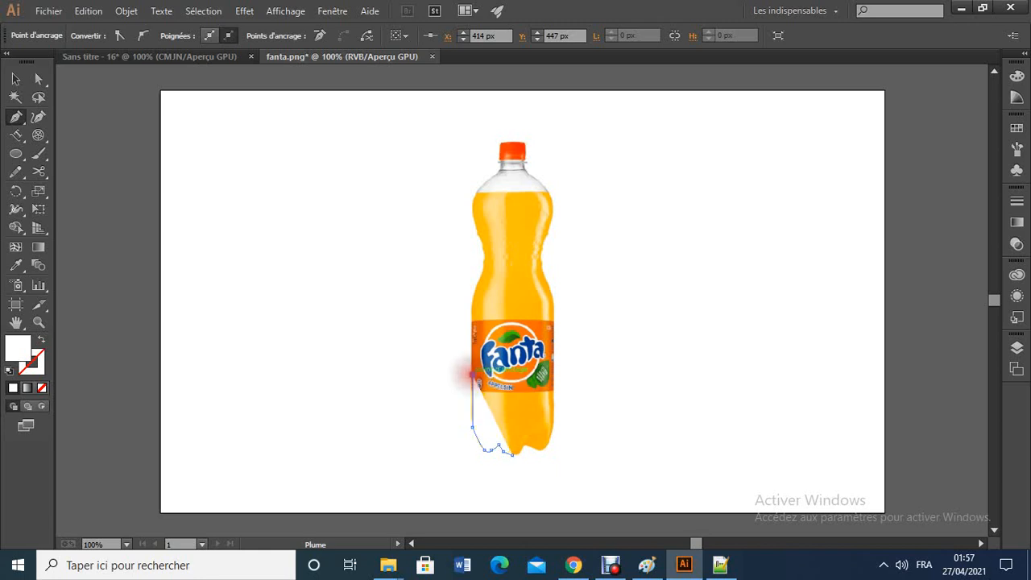
left_click(467, 300)
left_click_drag(467, 299, 512, 139)
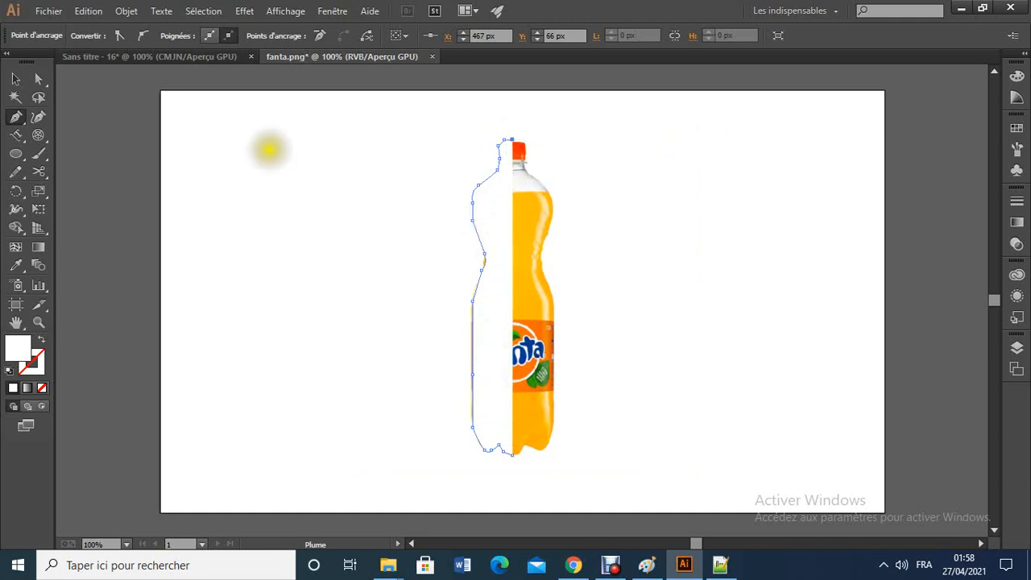
Give the traced half outline no fill and a Repérage stroke
left_click(15, 79)
left_click(490, 295)
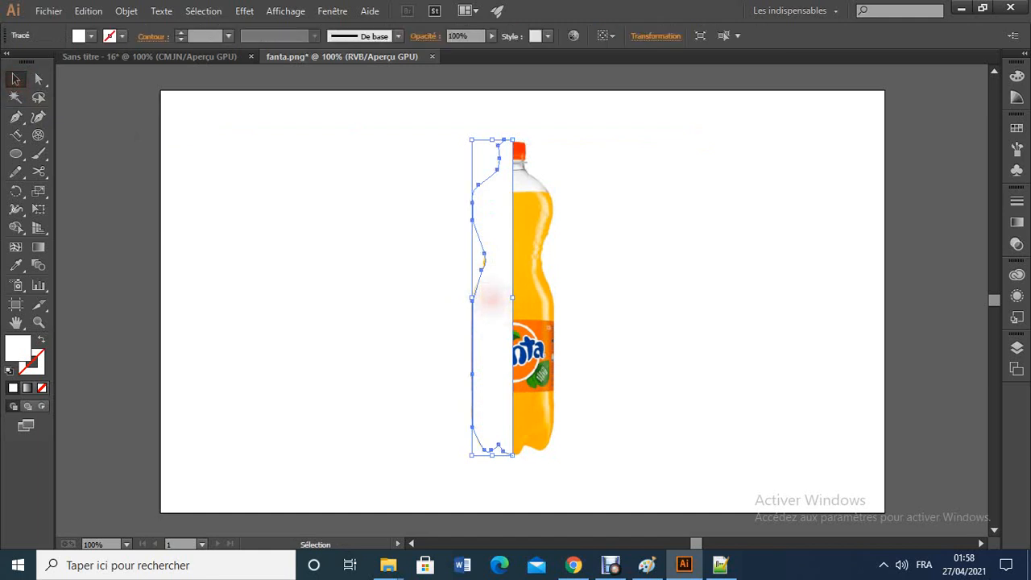
left_click(91, 37)
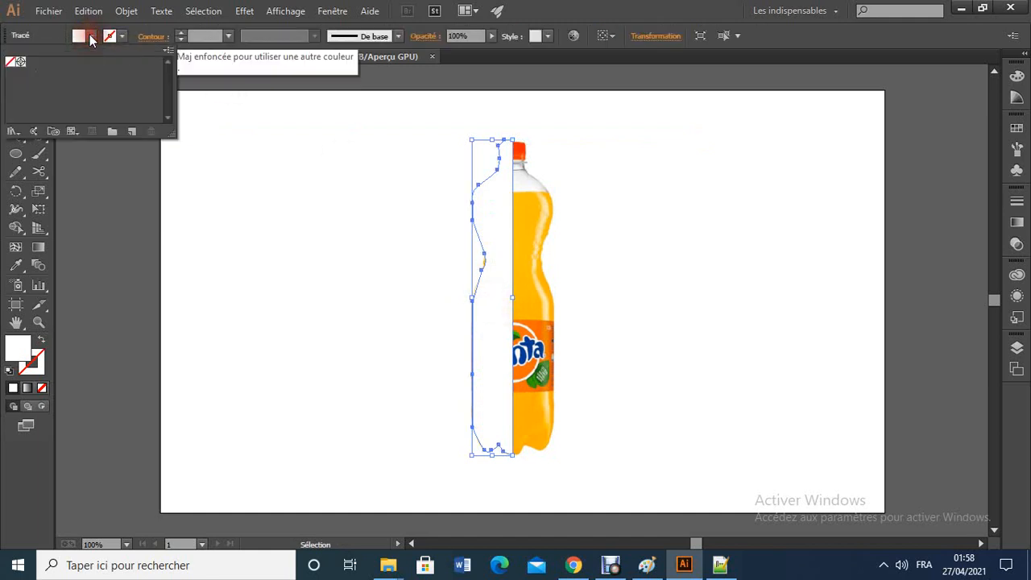
left_click(10, 60)
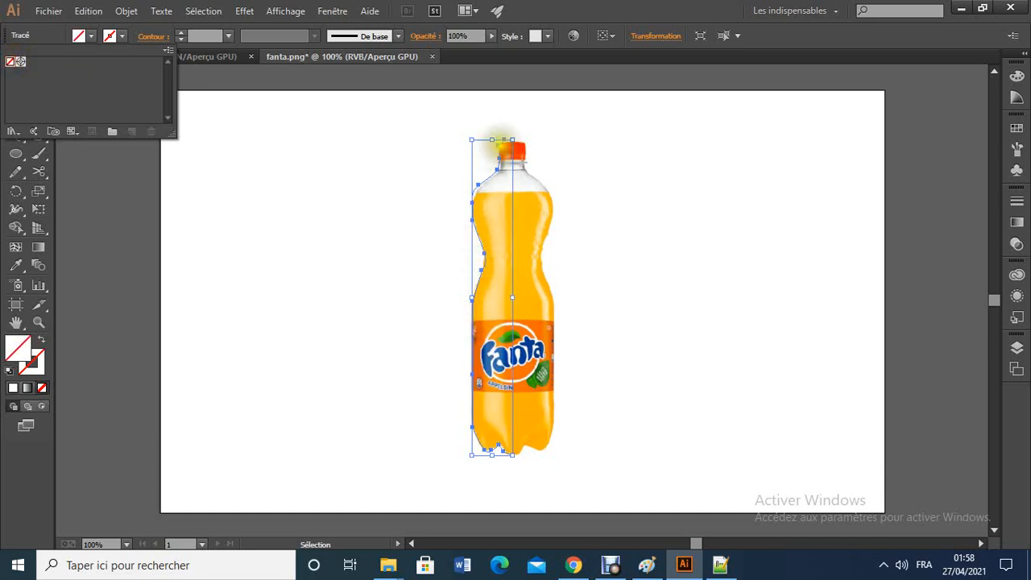
left_click(123, 38)
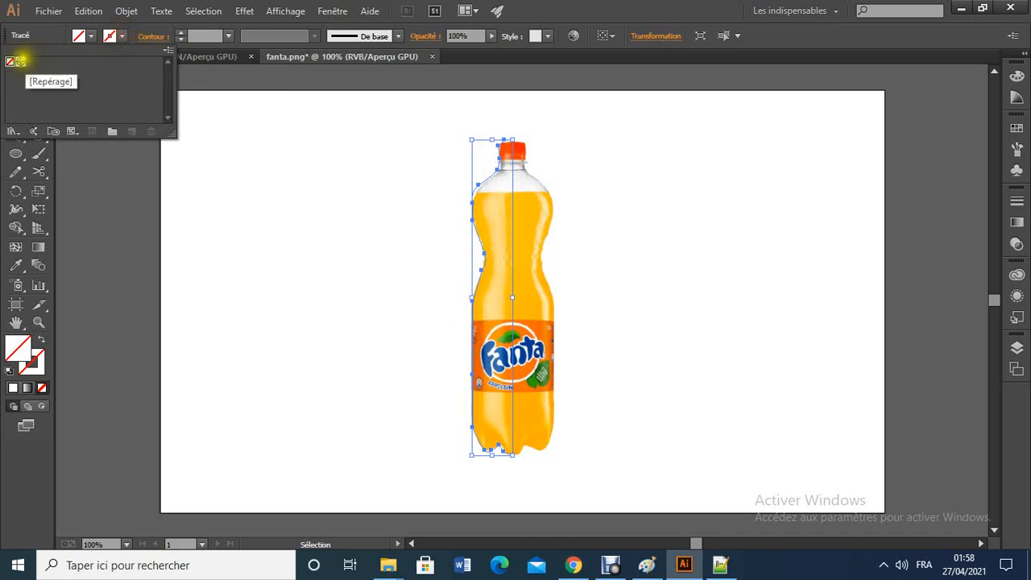
left_click(20, 61)
left_click(403, 320)
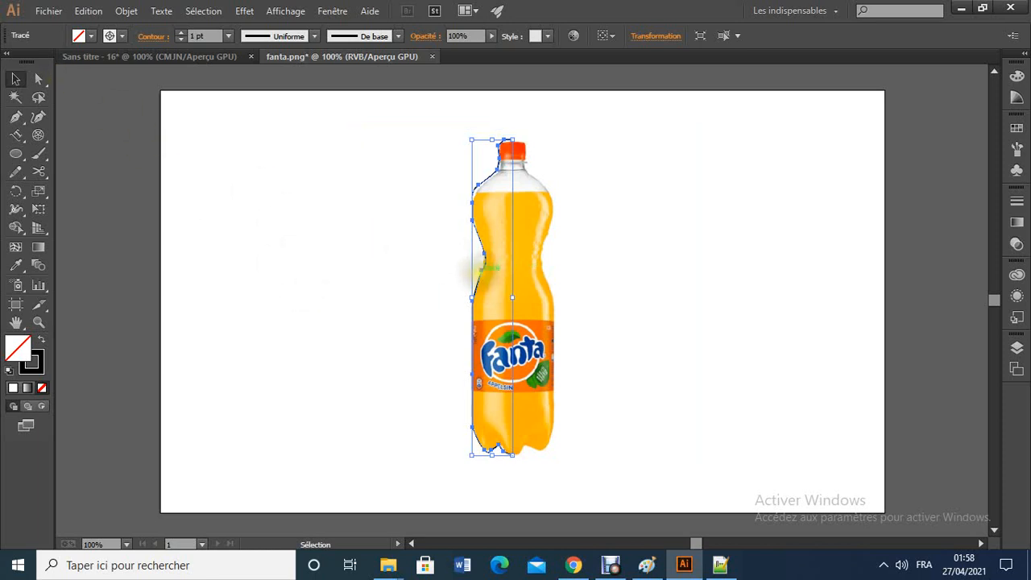
Move the half outline to the empty artboard area left of the bottle image and keep it selected
left_click_drag(471, 269, 240, 269)
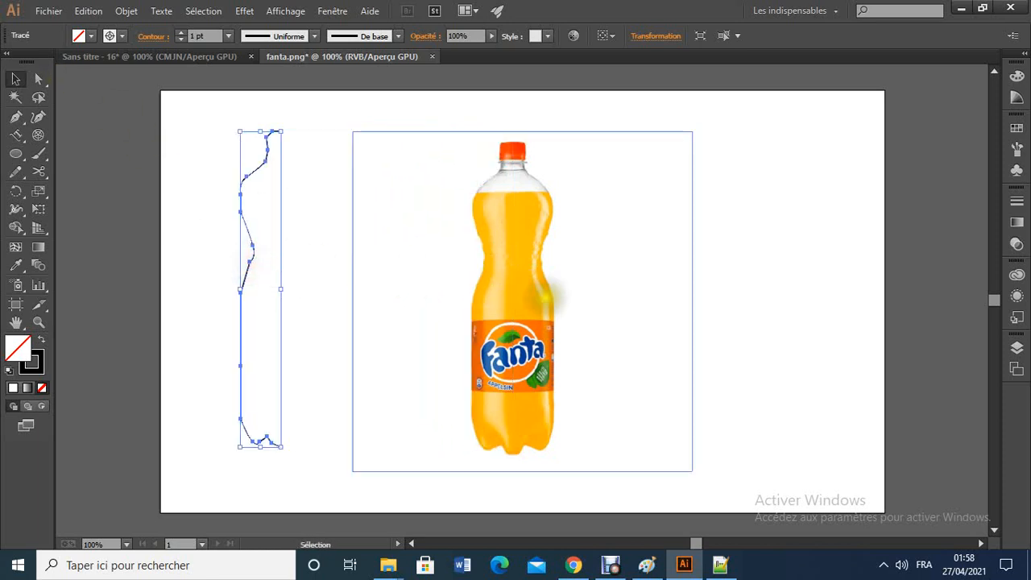
left_click(622, 318)
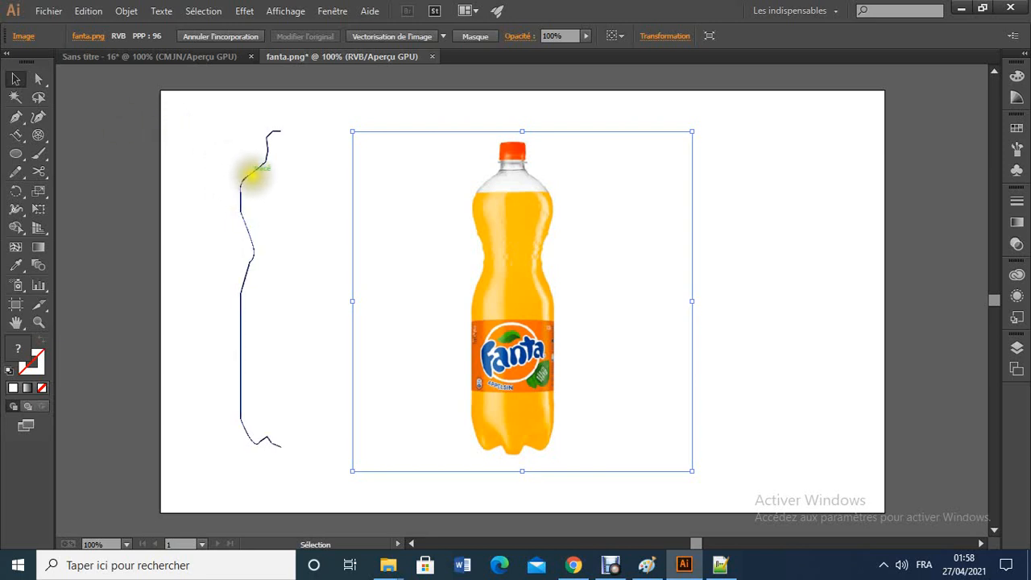
left_click(251, 174)
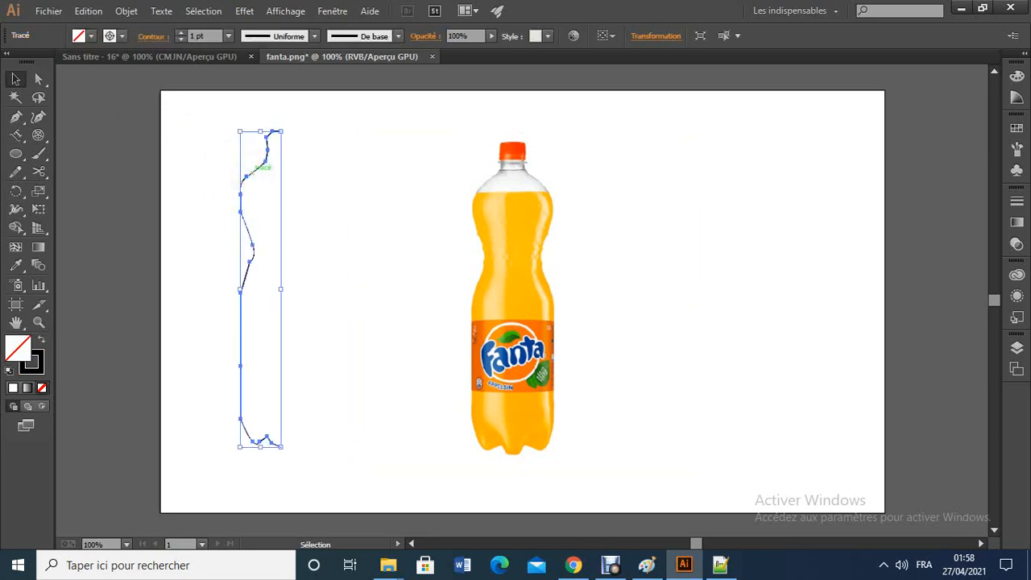
Apply the 3D Révolution effect to the half outline with the preview on, revolving it from its bord droit
left_click(244, 11)
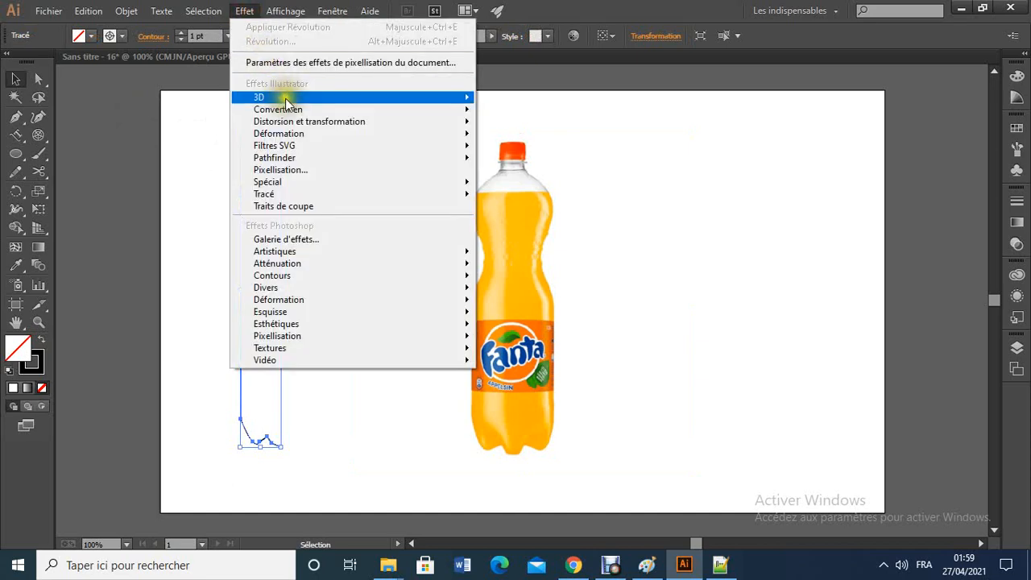
mouse_move(285, 98)
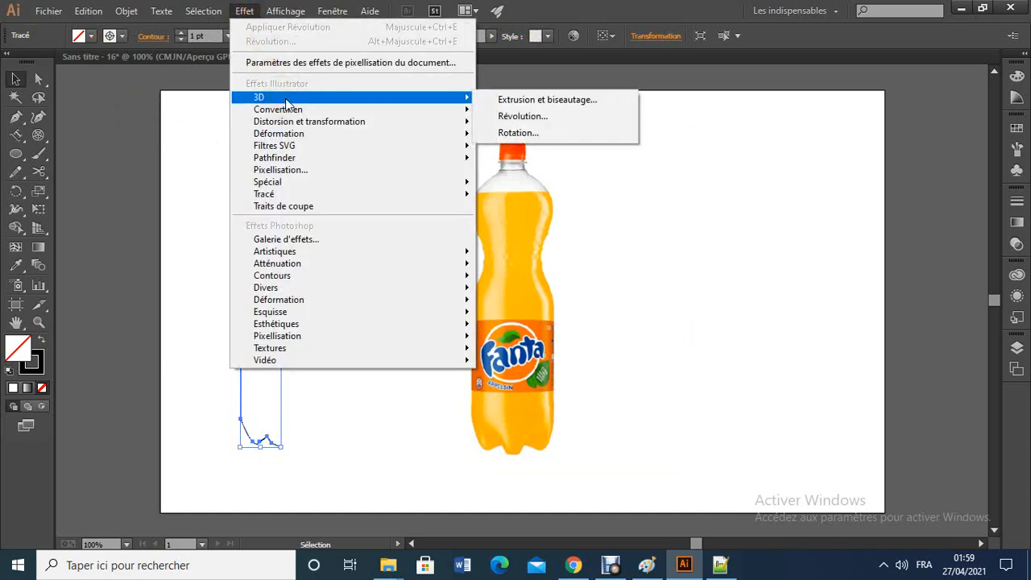
left_click(501, 117)
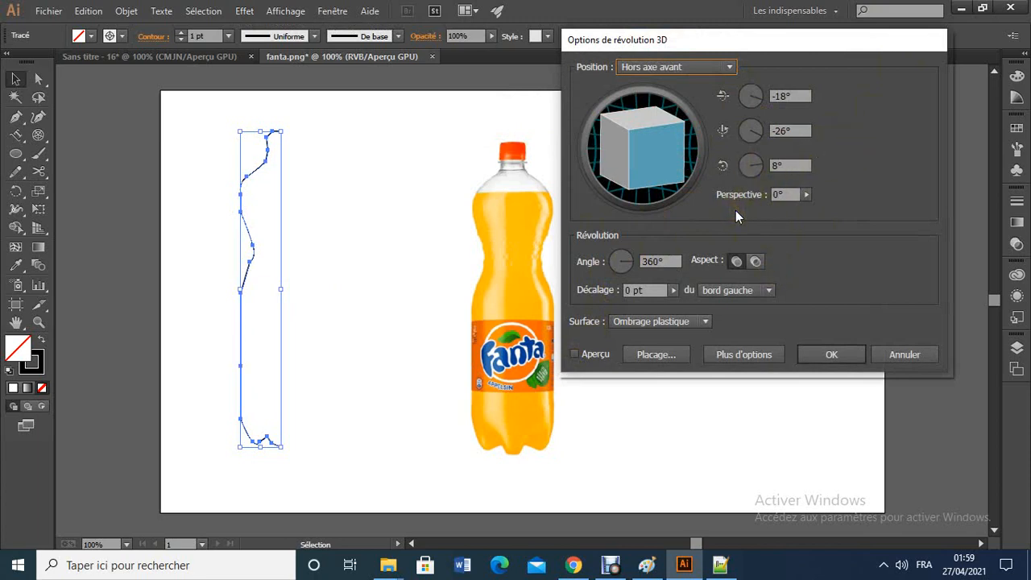
left_click(574, 354)
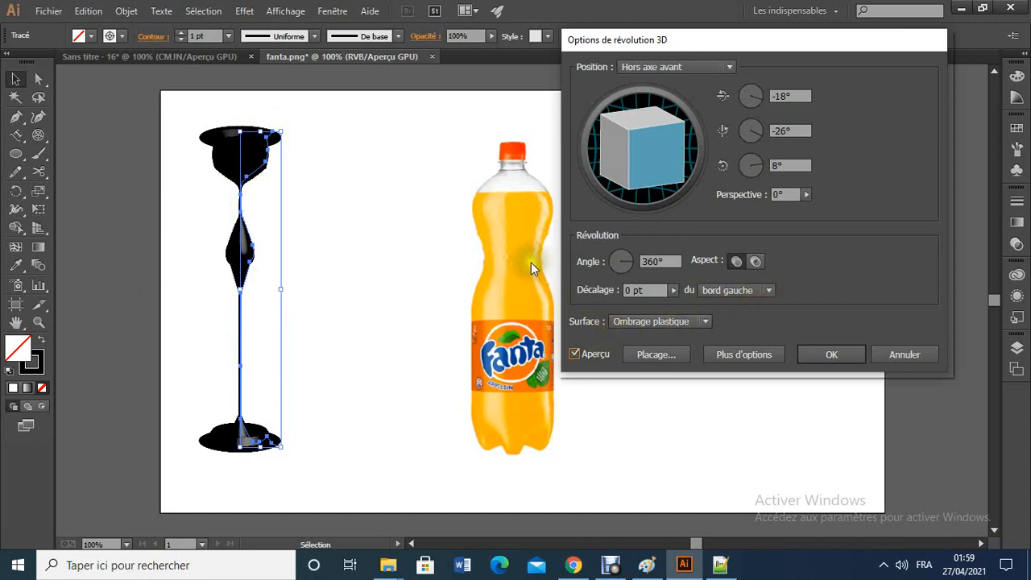
left_click(768, 292)
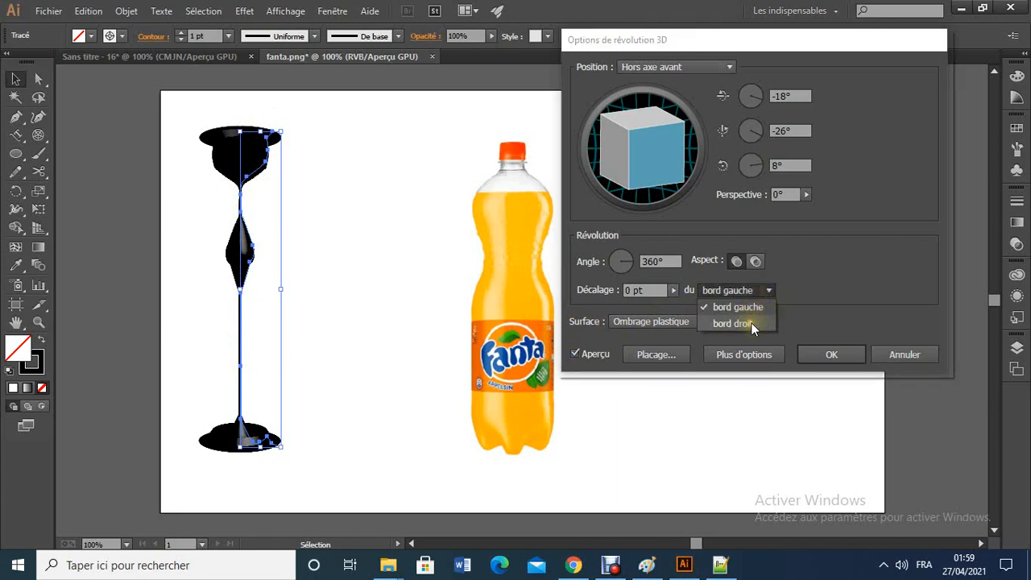
left_click(752, 327)
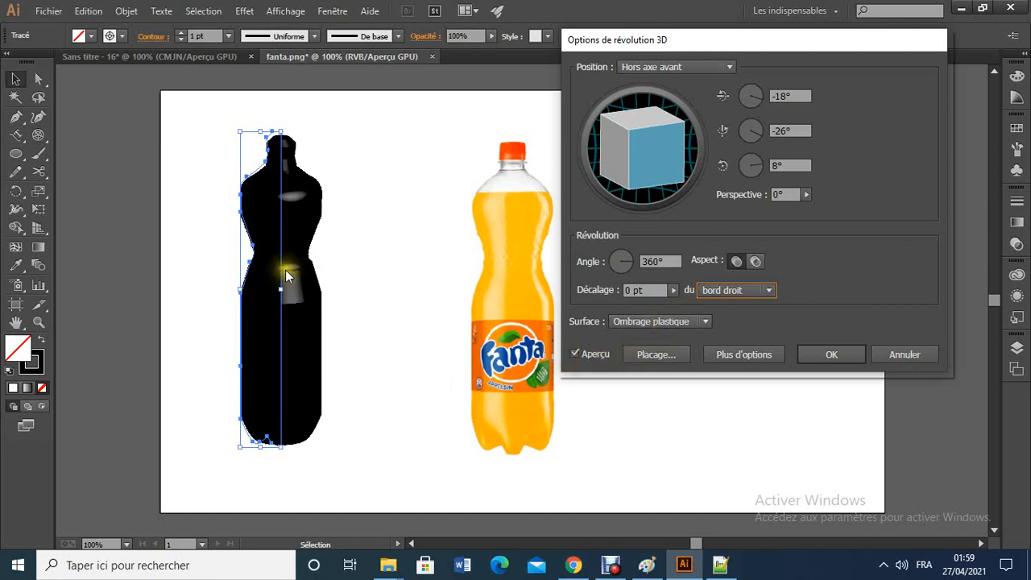
Try the surface styles Structure filaire and Sans ombrage on the revolved bottle, ending on Ombrage plastique
left_click(652, 321)
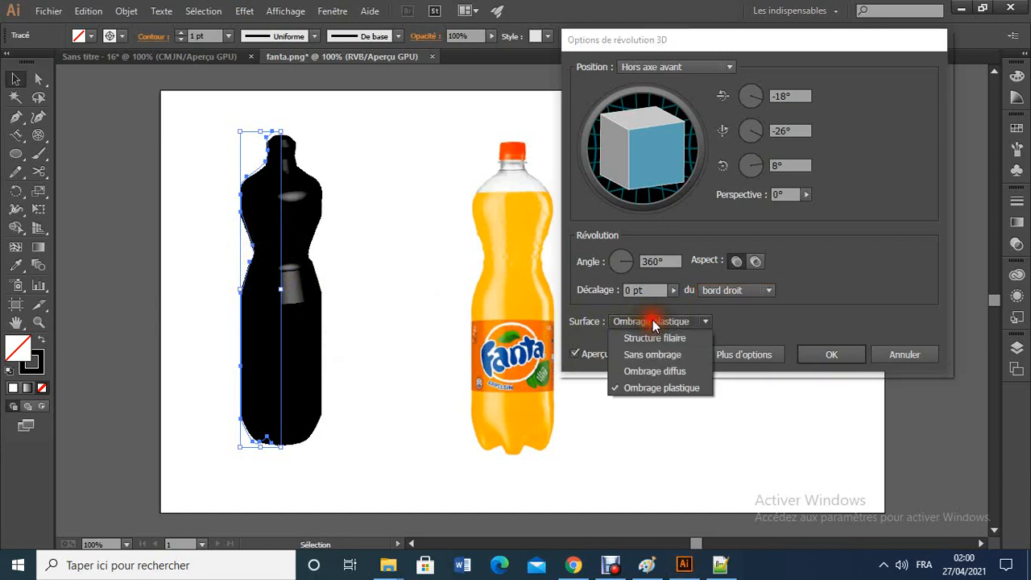
left_click(658, 338)
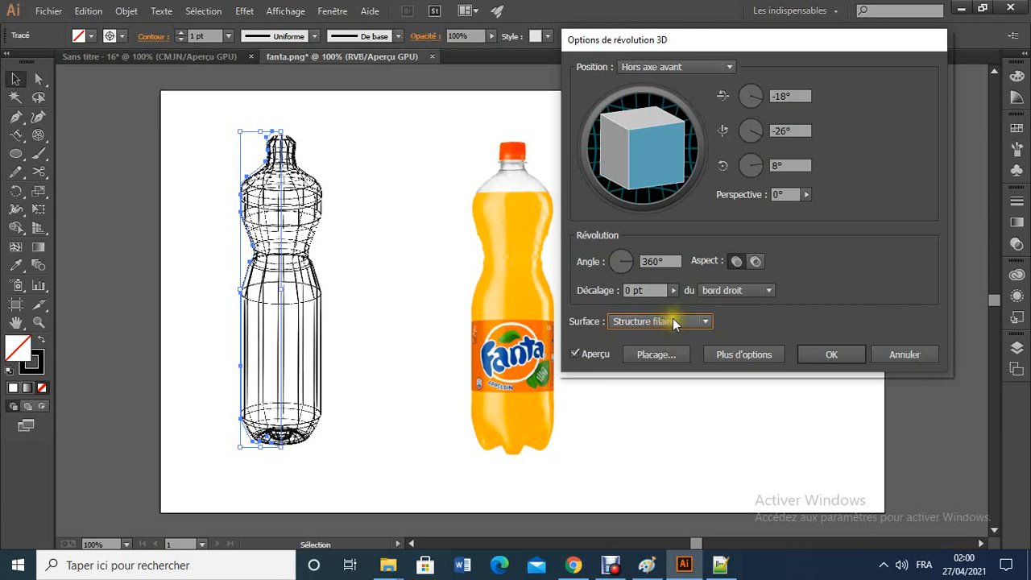
left_click(672, 319)
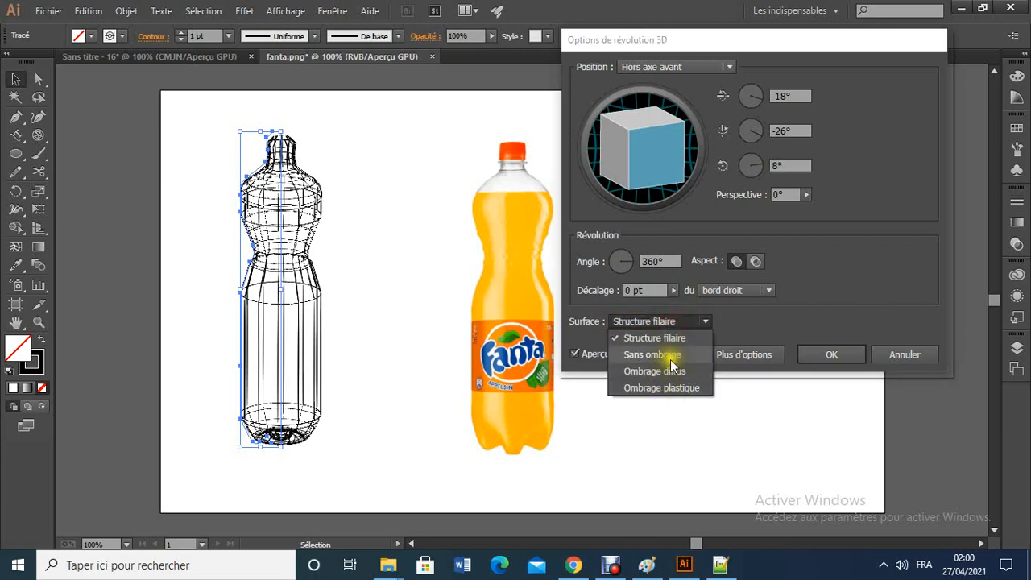
left_click(668, 356)
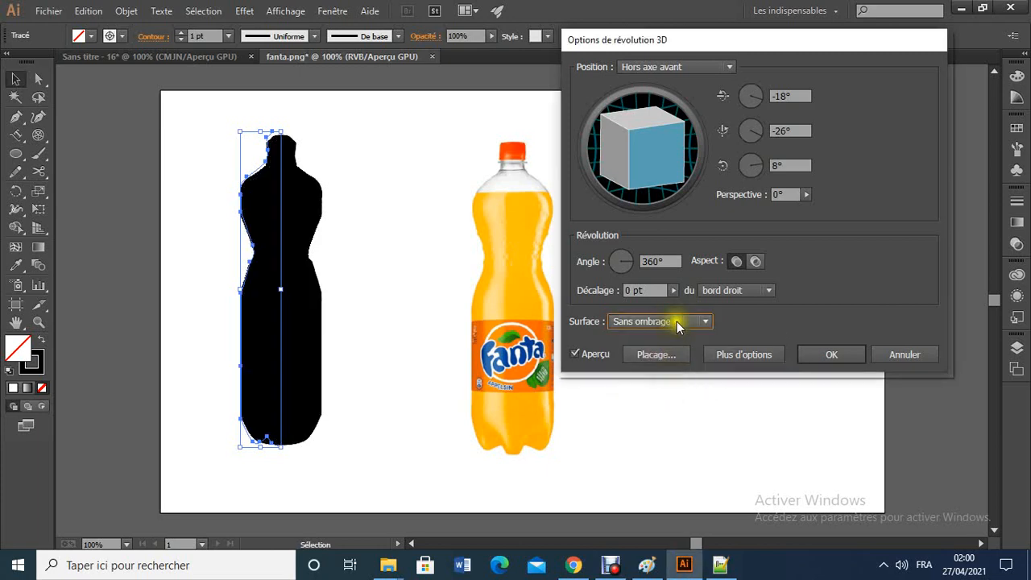
left_click(677, 321)
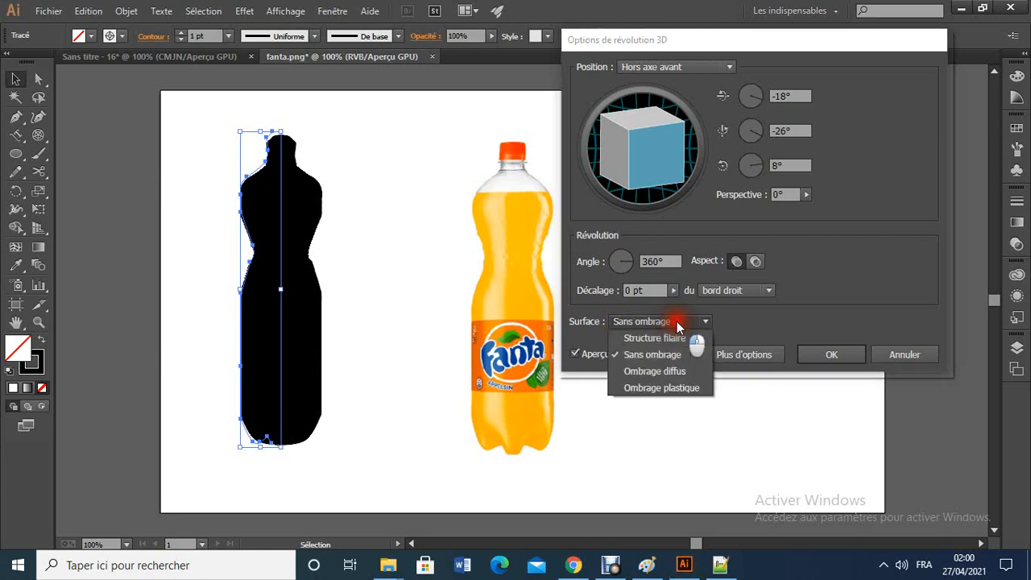
left_click(653, 388)
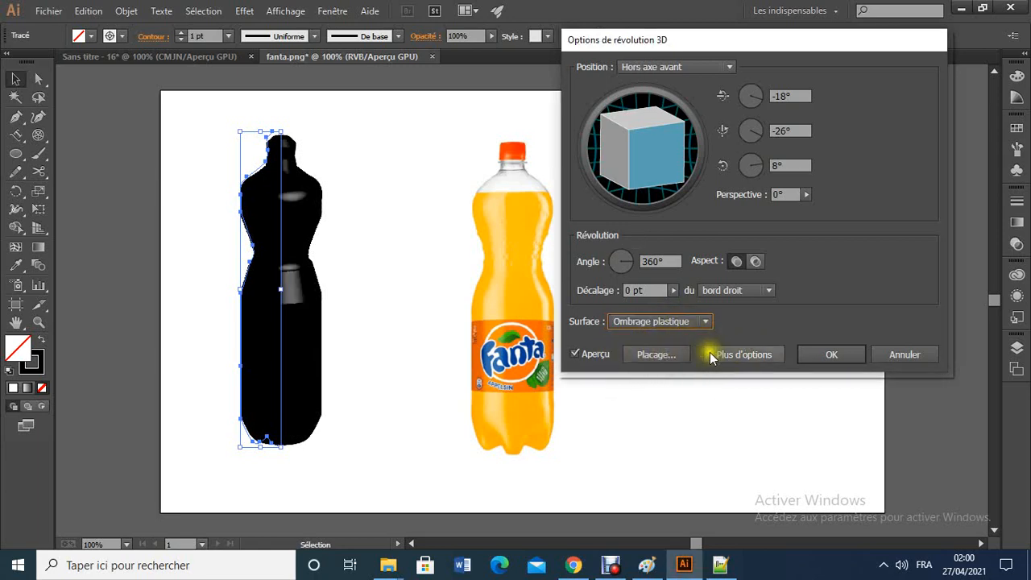
Set the shading colour to a Personnalisée green, 00FF18, apply the revolve effect and reselect the 3D bottle
left_click(737, 354)
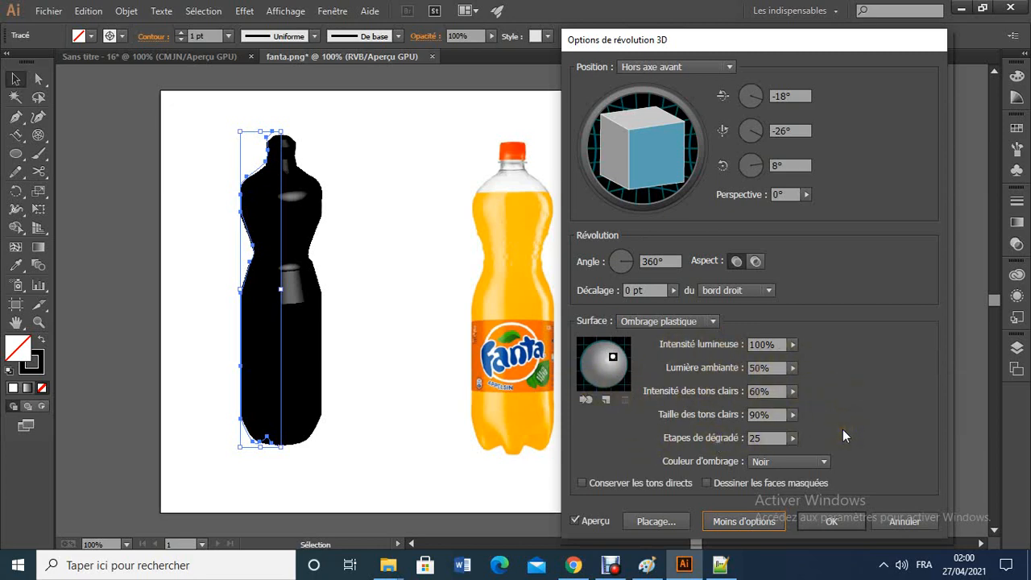
left_click(792, 462)
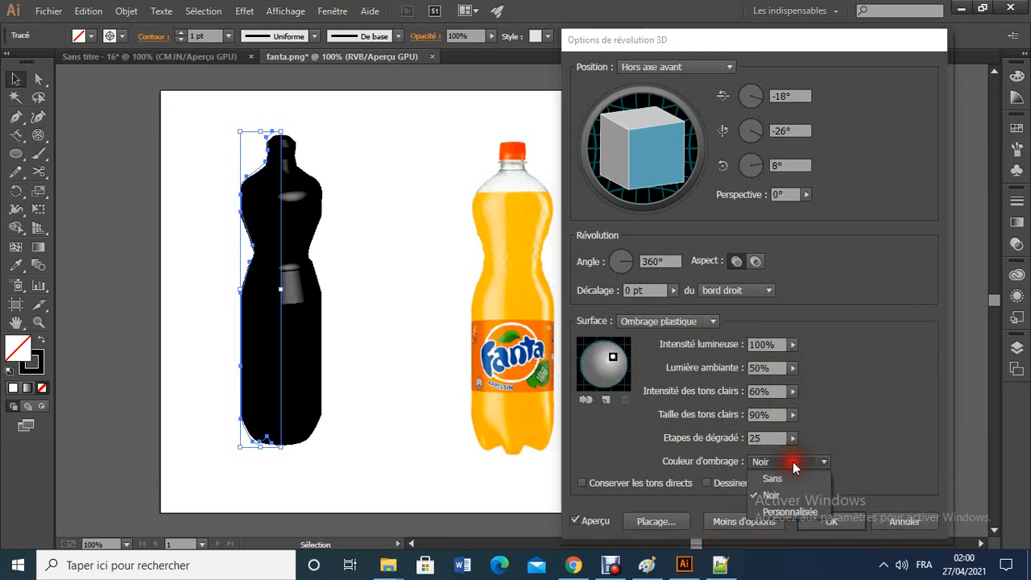
left_click(791, 514)
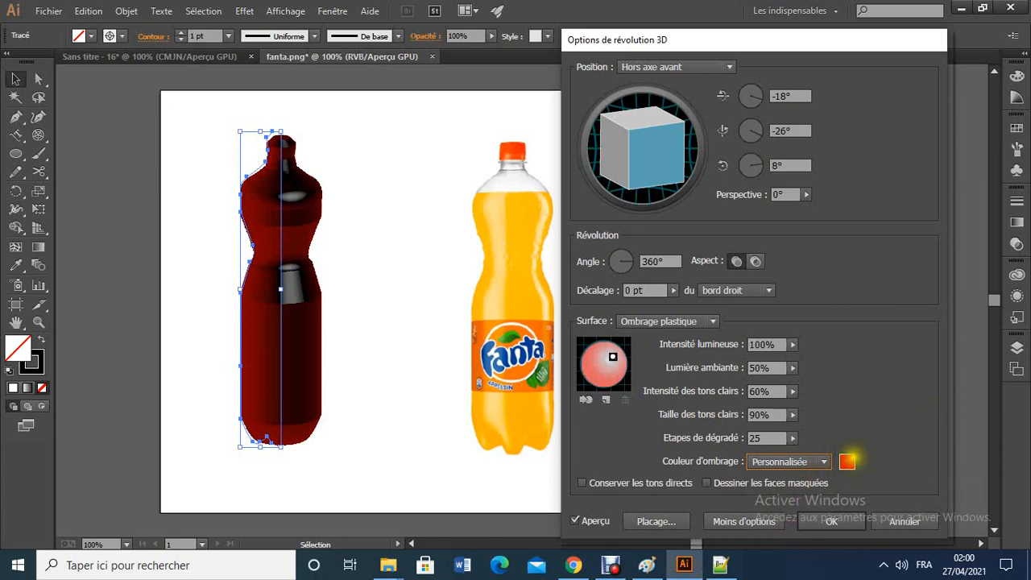
left_click(846, 461)
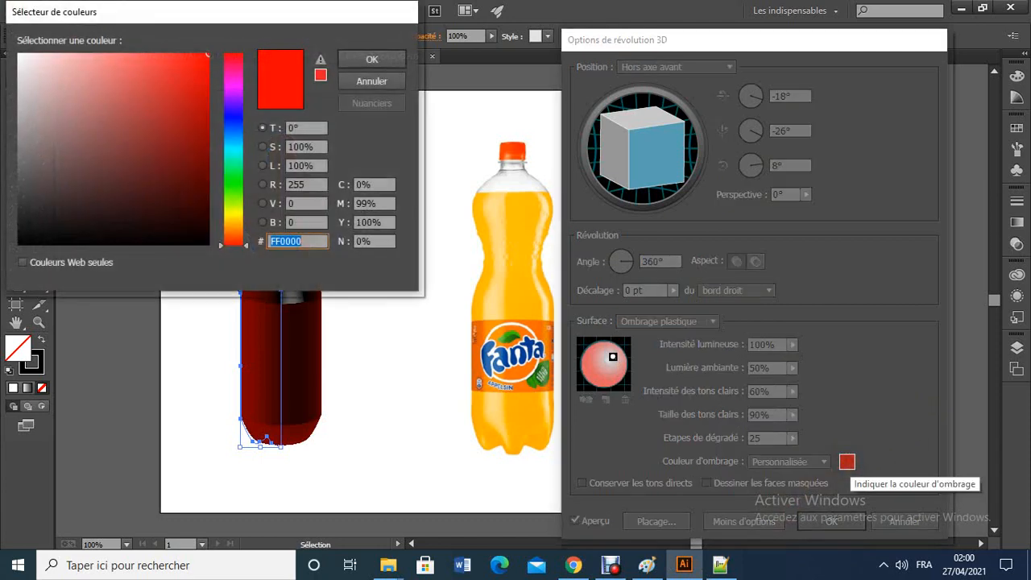
left_click(230, 146)
left_click(233, 178)
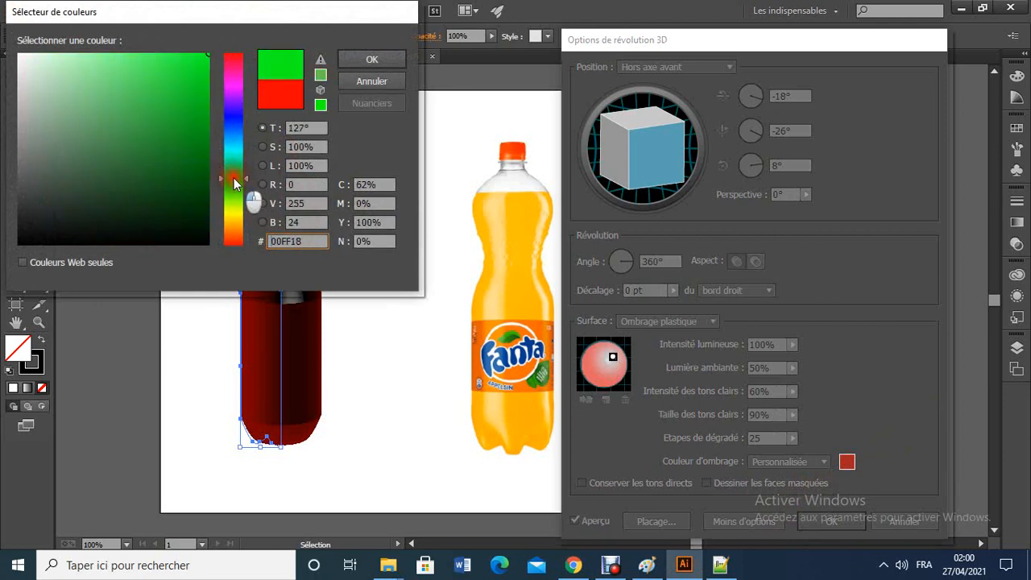
left_click(373, 62)
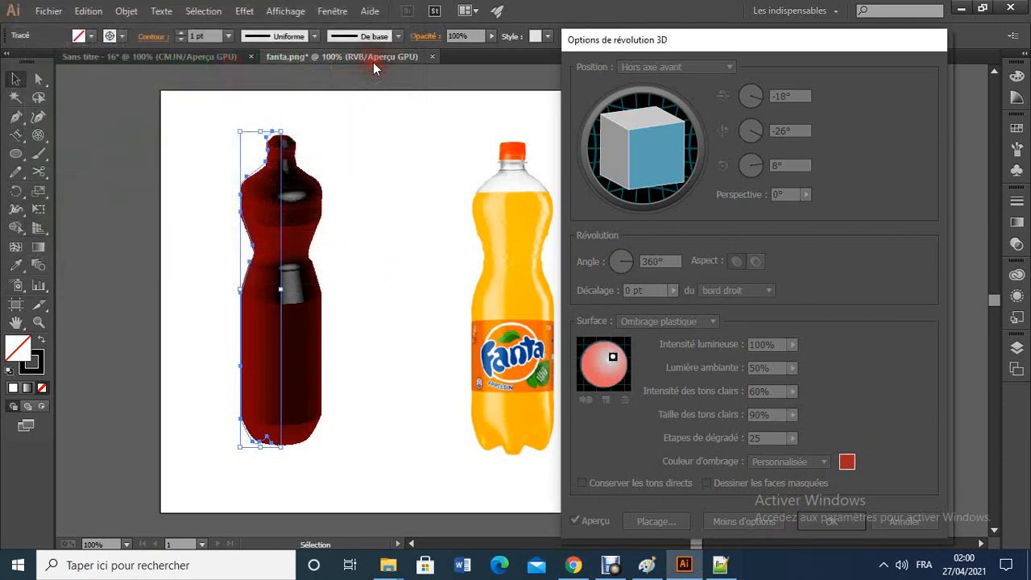
left_click(837, 519)
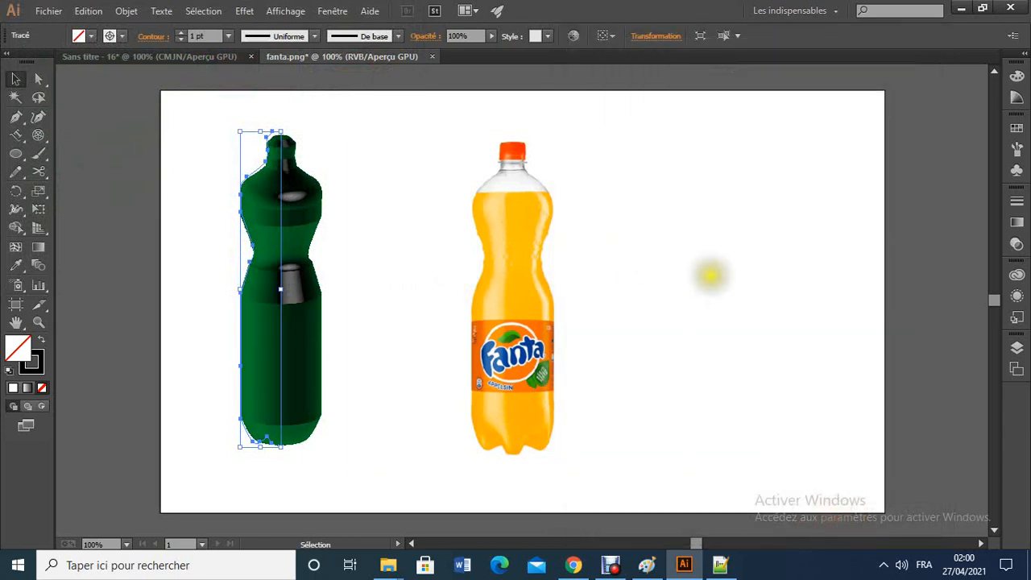
left_click(786, 265)
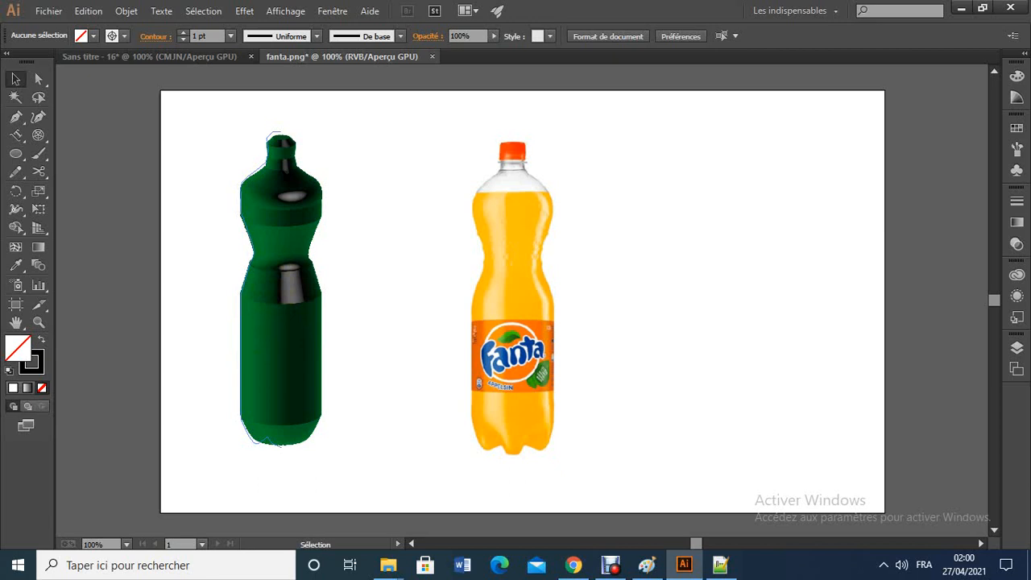
left_click(277, 265)
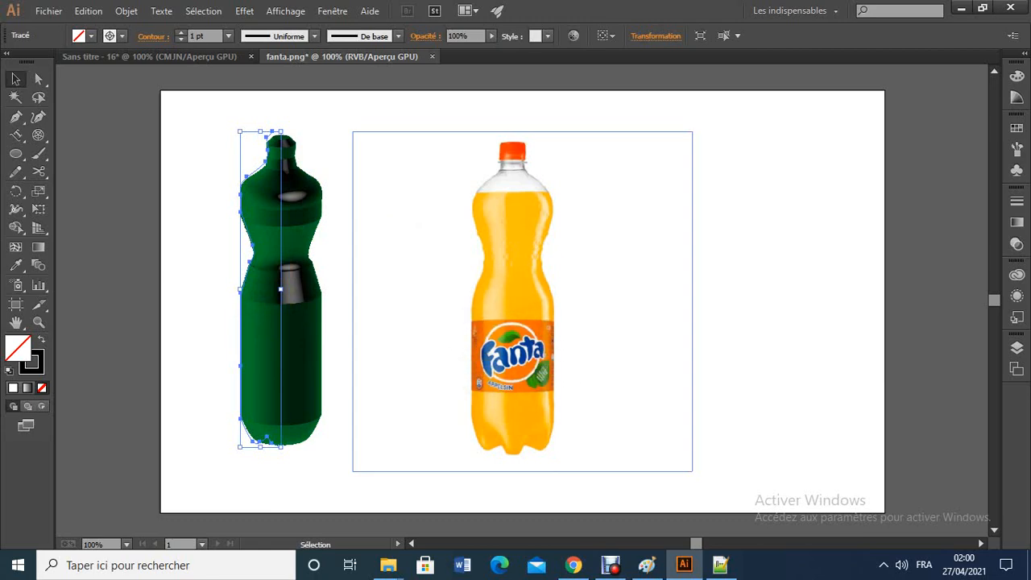
left_click(244, 10)
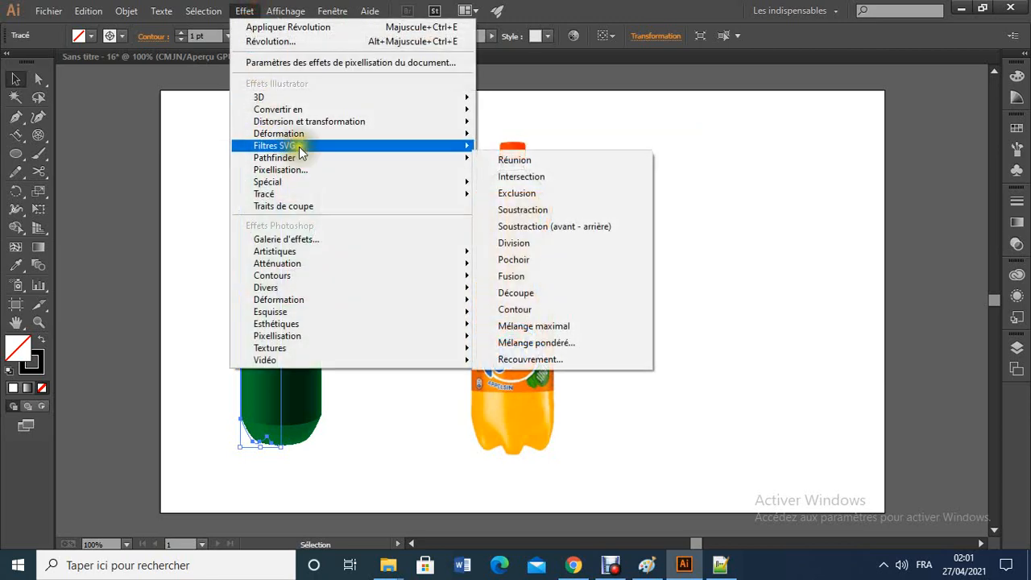
mouse_move(310, 100)
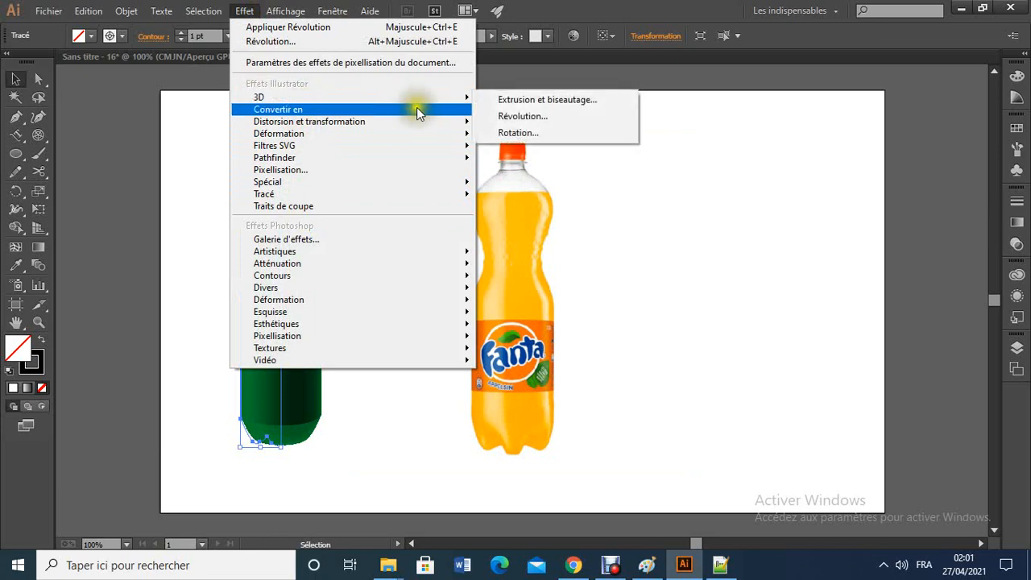
left_click(502, 115)
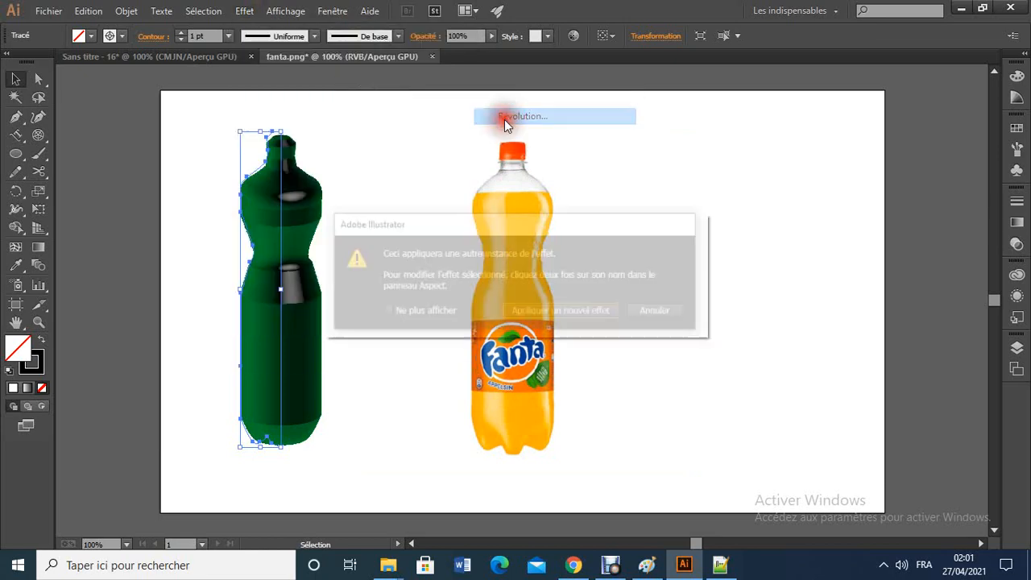
left_click(655, 312)
double_click(300, 308)
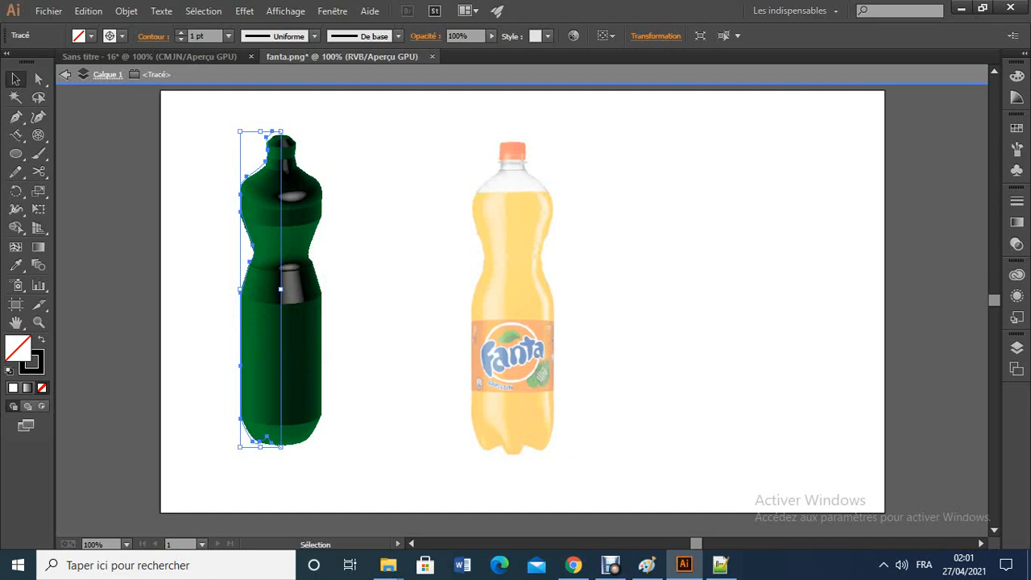
Leave isolation mode and draw a slightly rotated six-pointed star in the empty artboard area right of the bottle image
left_click_drag(15, 153, 106, 226)
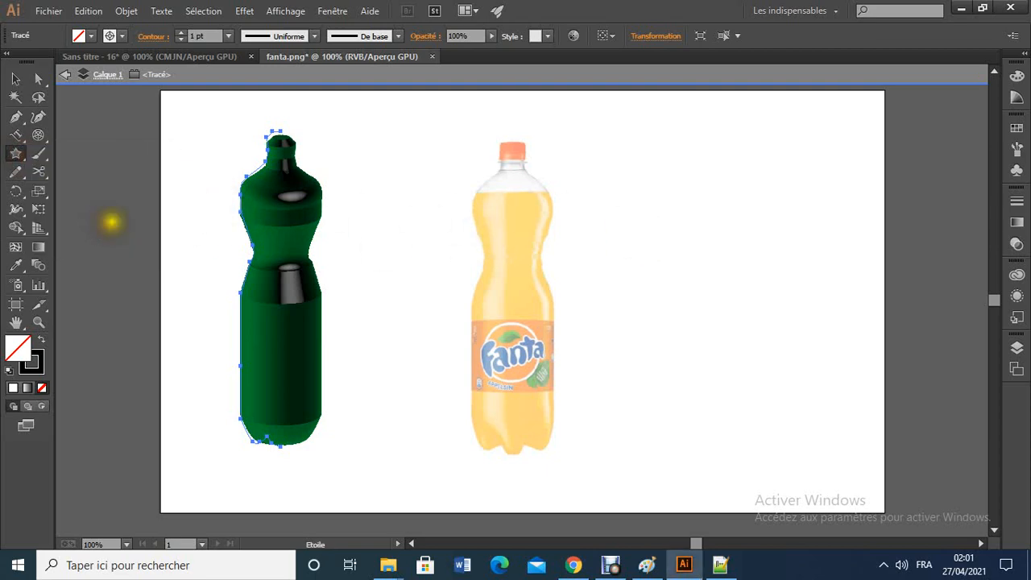
left_click(73, 77)
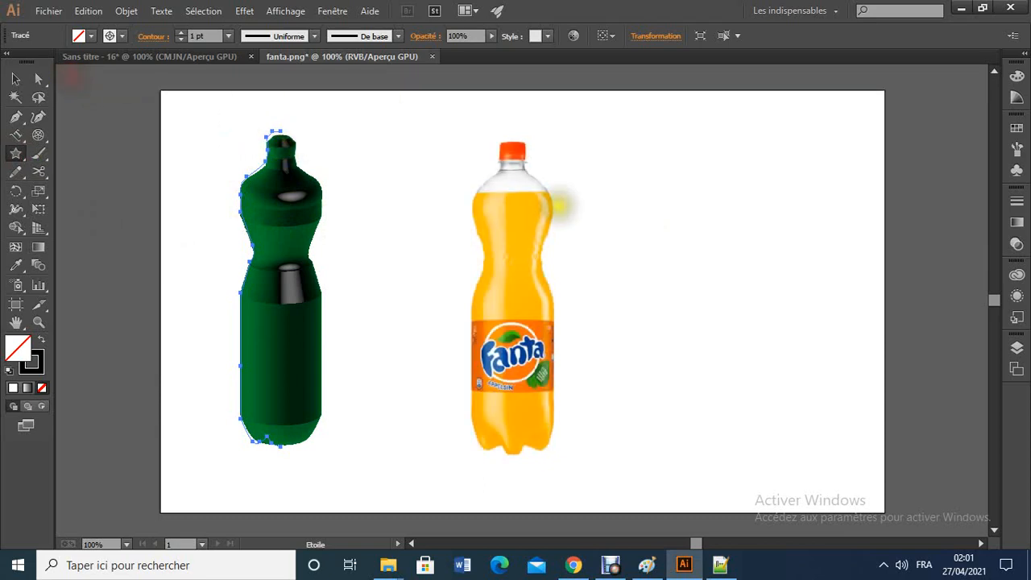
left_click_drag(663, 212, 680, 258)
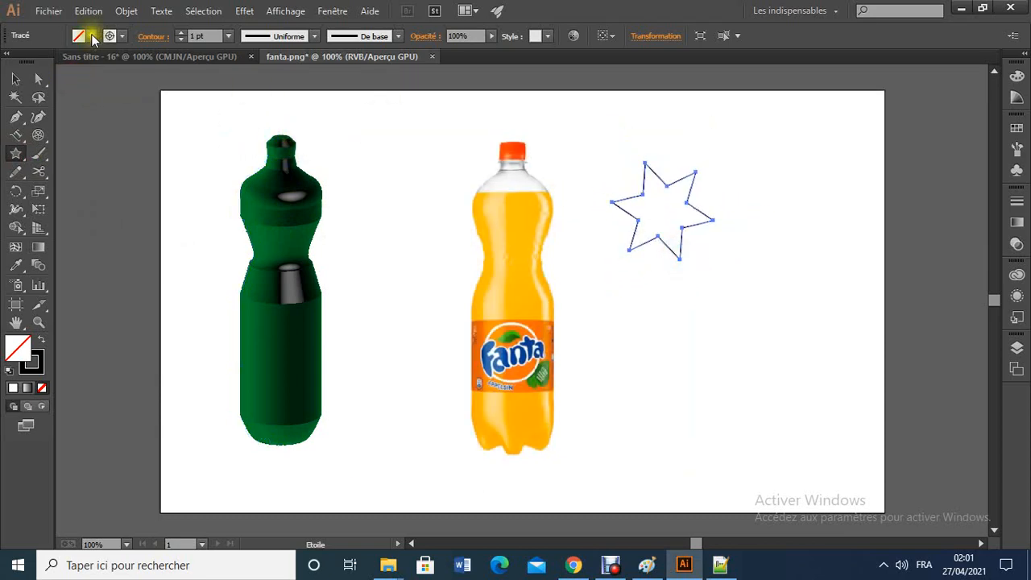
Try the 3D Révolution effect on the star with the preview on, revolving it from its bord droit, and close the interrupting IDM alert and web page
left_click(244, 11)
mouse_move(328, 99)
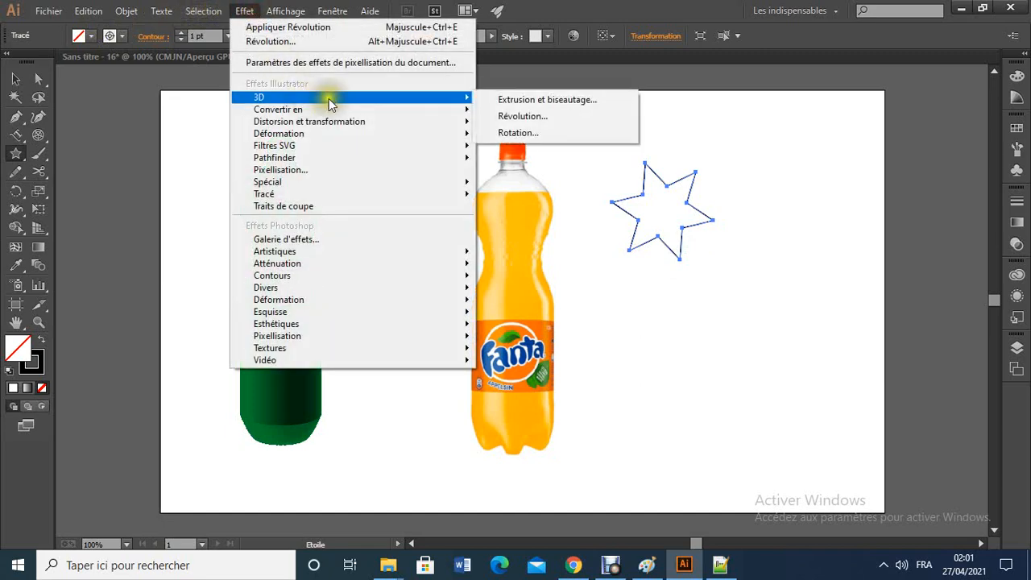
left_click(540, 109)
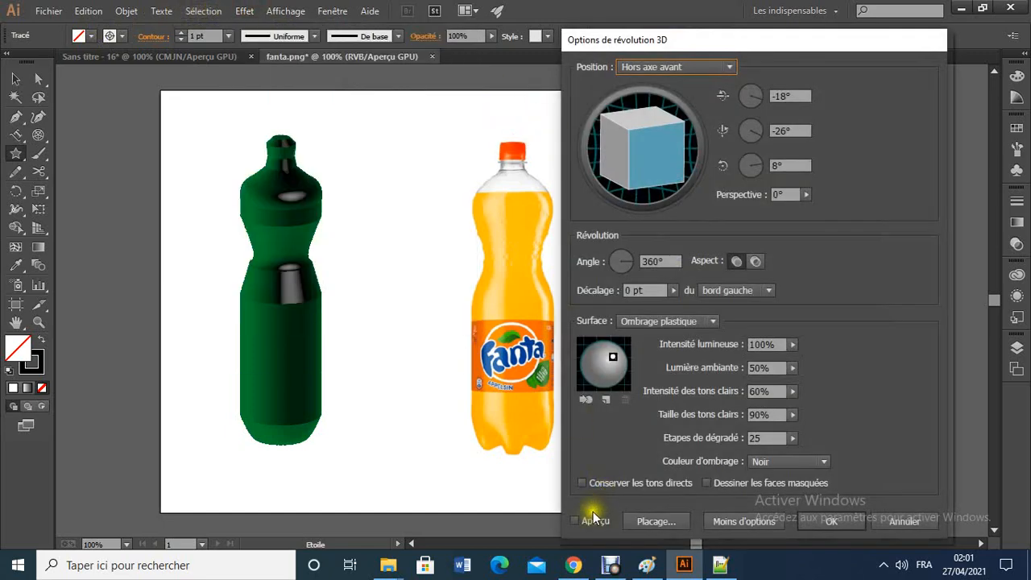
left_click(579, 521)
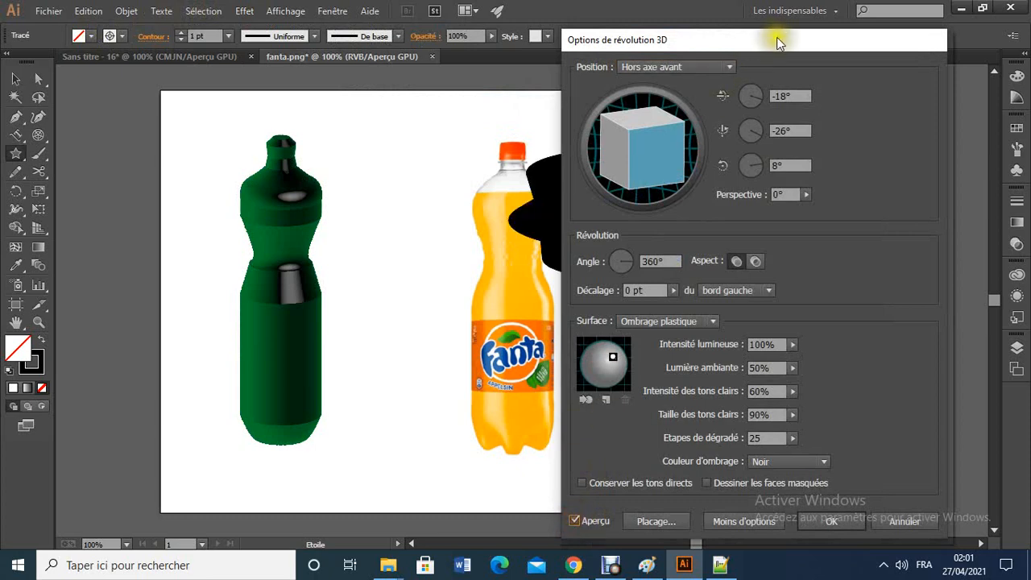
left_click_drag(777, 37, 301, 20)
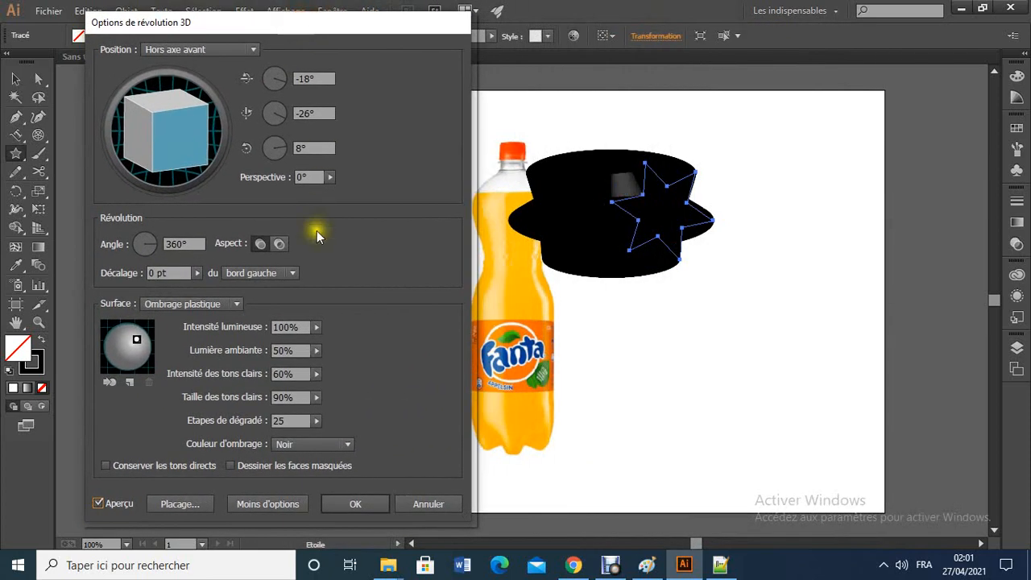
left_click(292, 273)
left_click(265, 307)
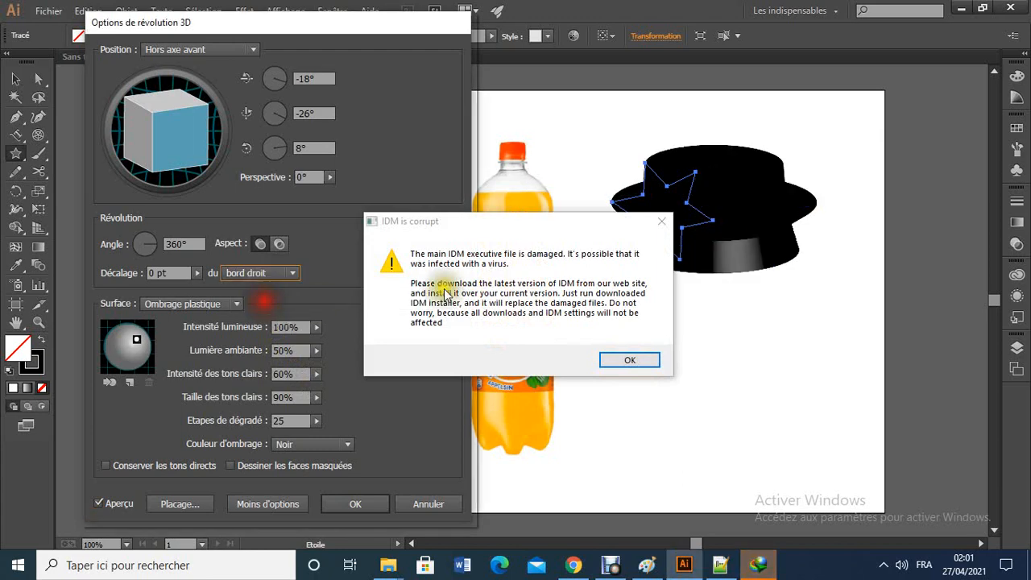
left_click(661, 221)
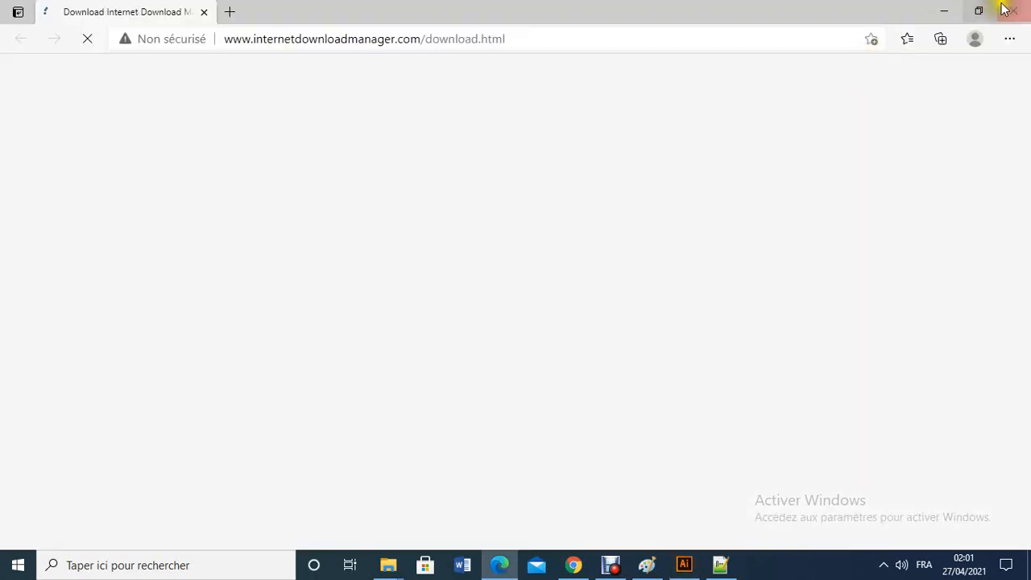
left_click(1012, 10)
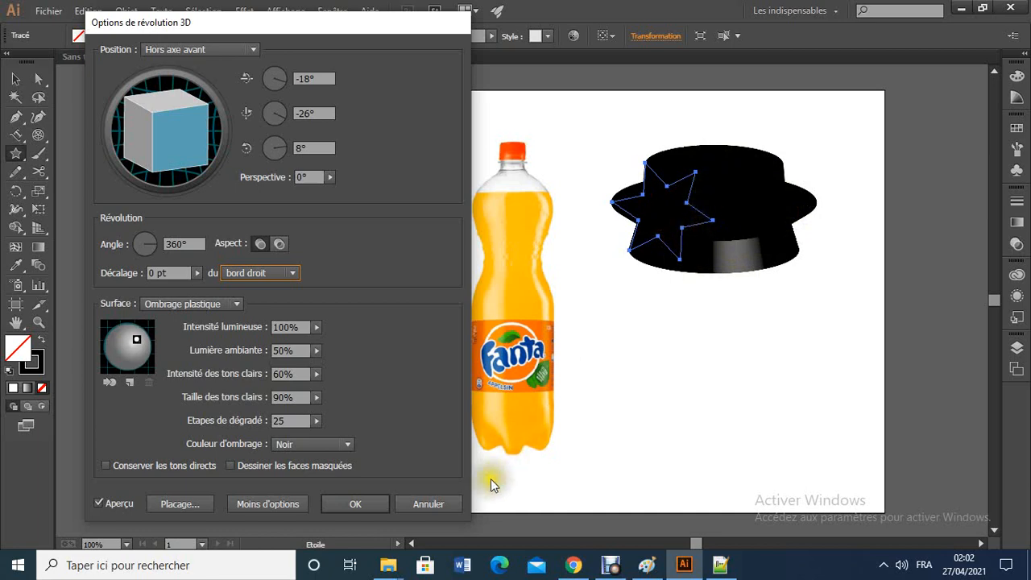
left_click(439, 503)
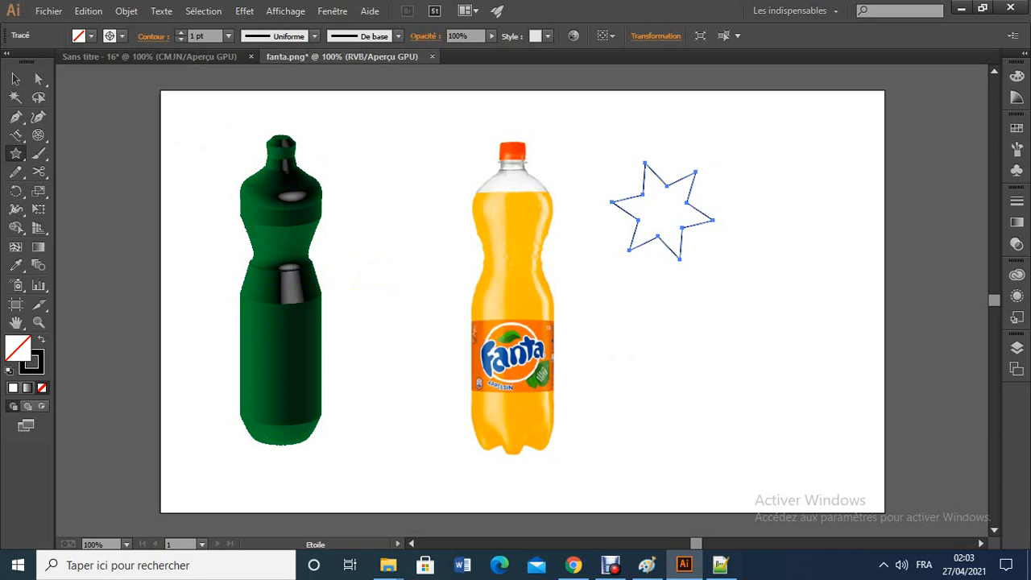
left_click(617, 567)
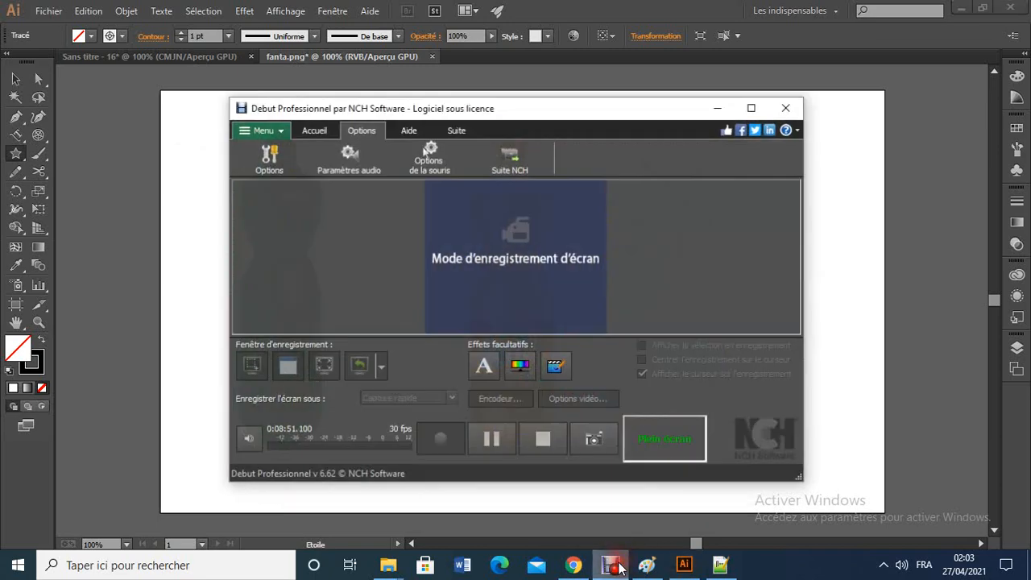